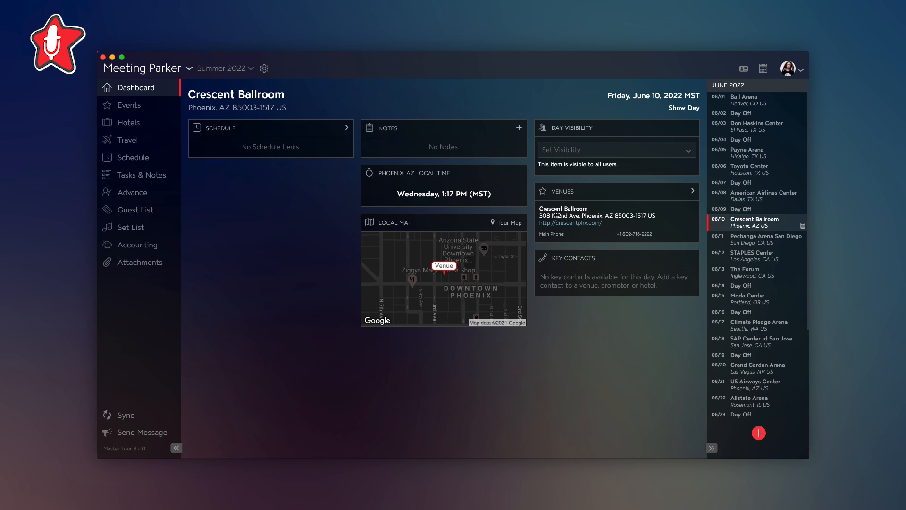
- Review the Production, Facilities, Equipment and Overview sections of the Crescent Ballroom event, and return to the dashboard
{"action": "left_click", "coordinate": [150, 112]}
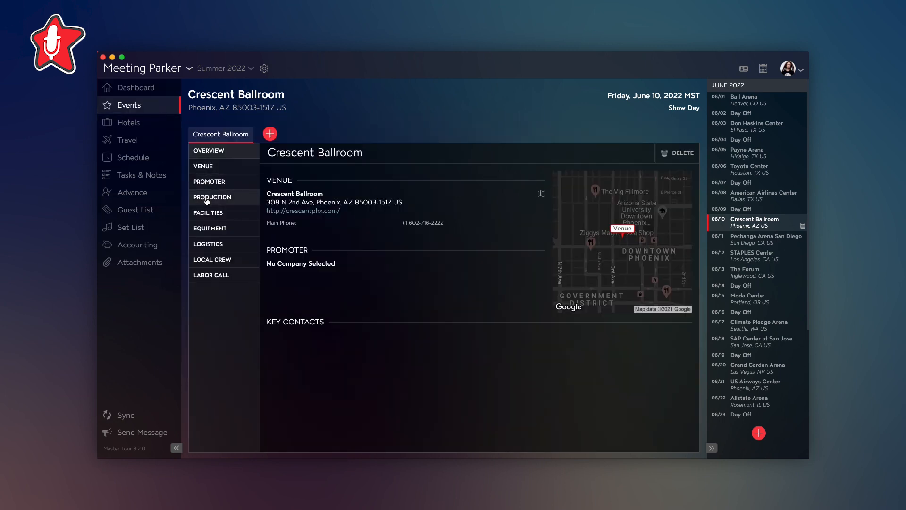
{"action": "left_click", "coordinate": [205, 196]}
{"action": "left_click", "coordinate": [208, 214]}
{"action": "left_click", "coordinate": [210, 229]}
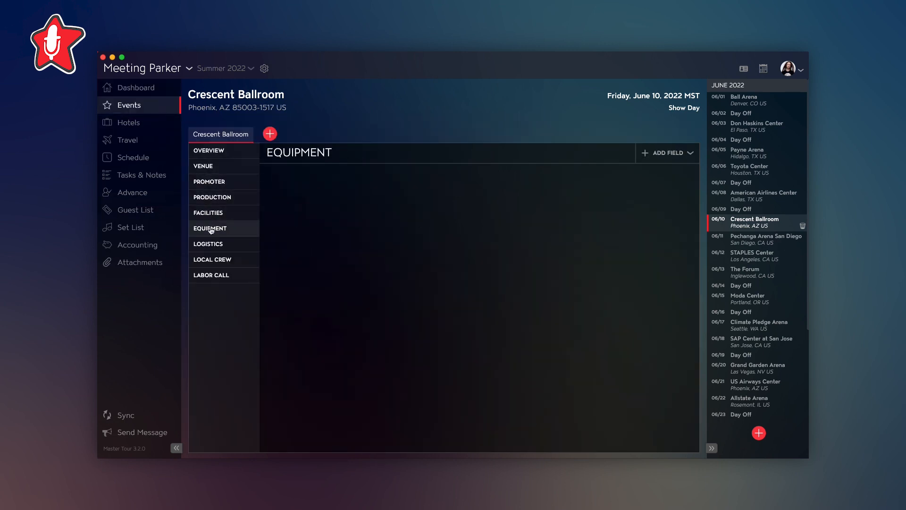
{"action": "left_click", "coordinate": [208, 150]}
{"action": "left_click", "coordinate": [140, 91]}
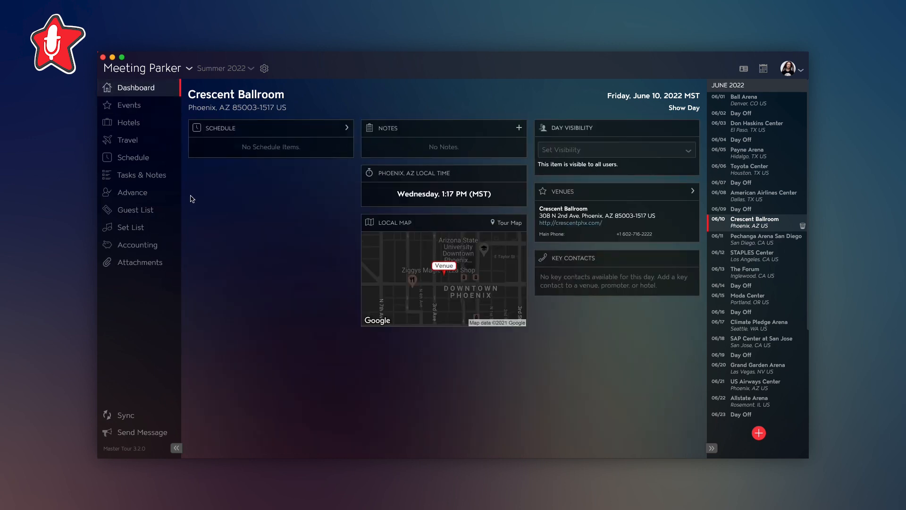
- Create a blank advance for Crescent Ballroom and name it General Advance
{"action": "left_click", "coordinate": [141, 195]}
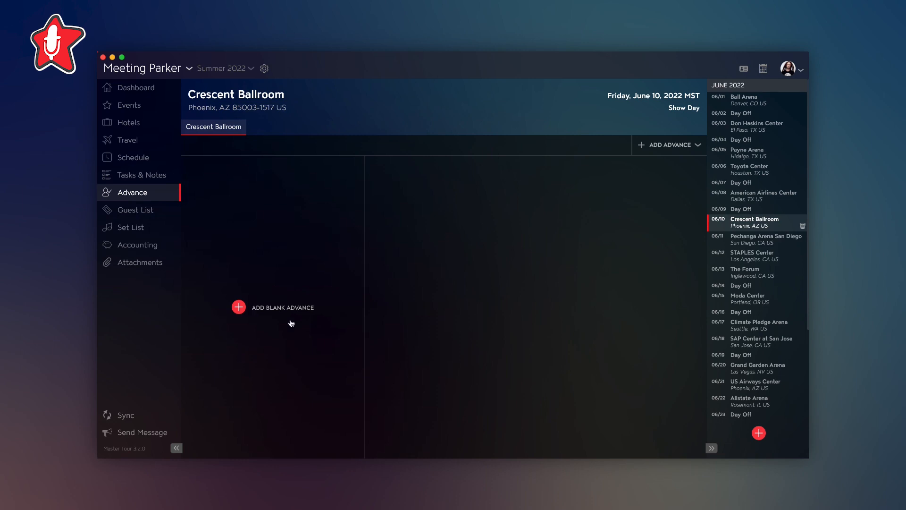
{"action": "left_click", "coordinate": [277, 310]}
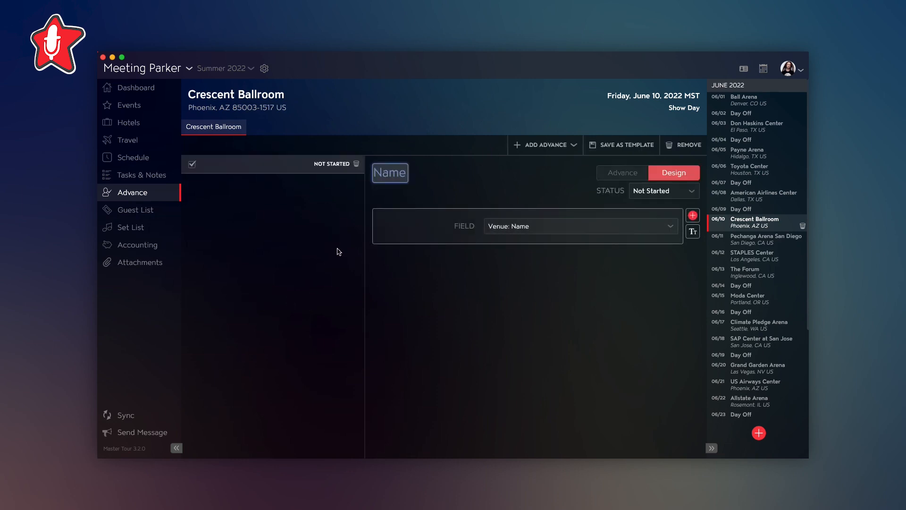
{"action": "type", "text": "General Advance"}
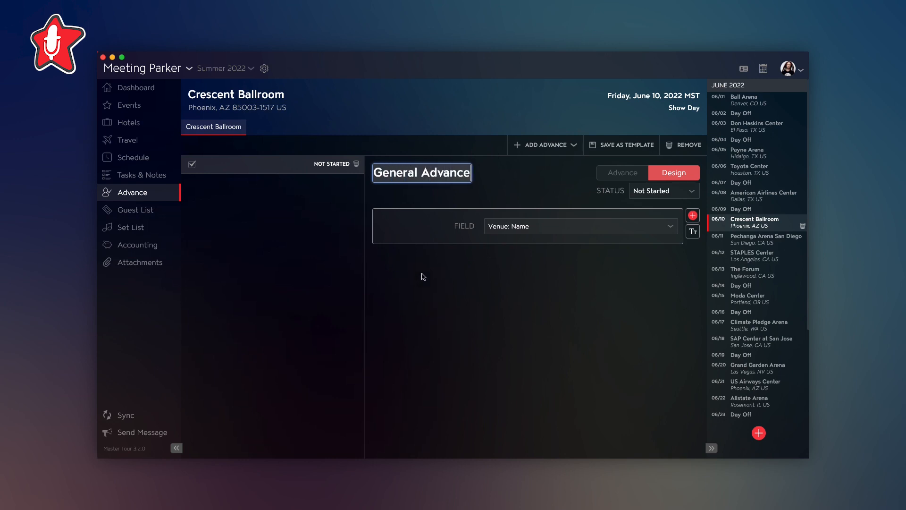
{"action": "left_click", "coordinate": [508, 270]}
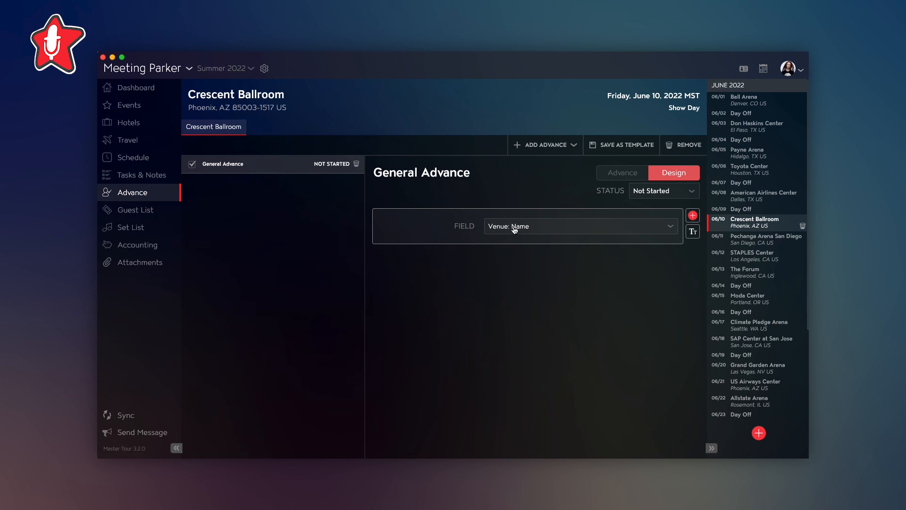
- Add the venue fields Address Line 1 and City below the Name field in the General Advance design
{"action": "left_click", "coordinate": [692, 216]}
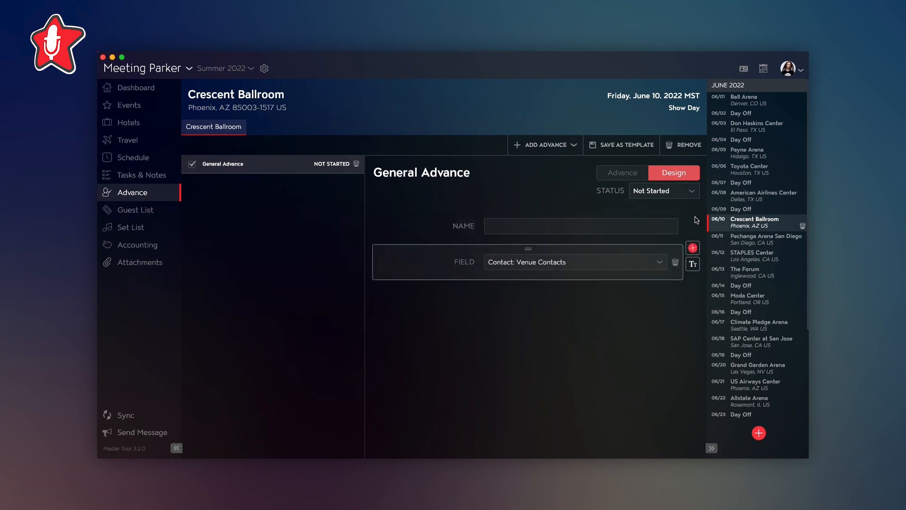
{"action": "left_click", "coordinate": [650, 263]}
{"action": "scroll", "coordinate": [612, 330], "scroll_direction": "down", "scroll_amount": 10}
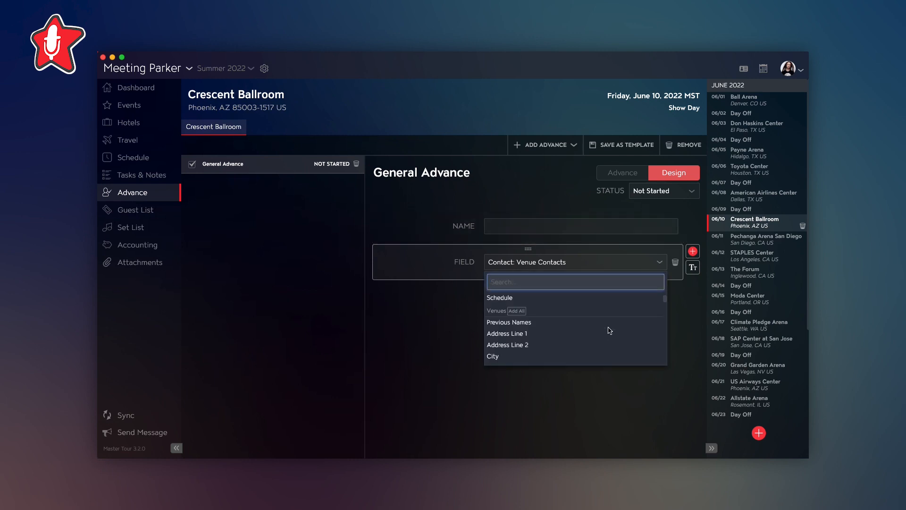
{"action": "scroll", "coordinate": [610, 330], "scroll_direction": "up", "scroll_amount": 10}
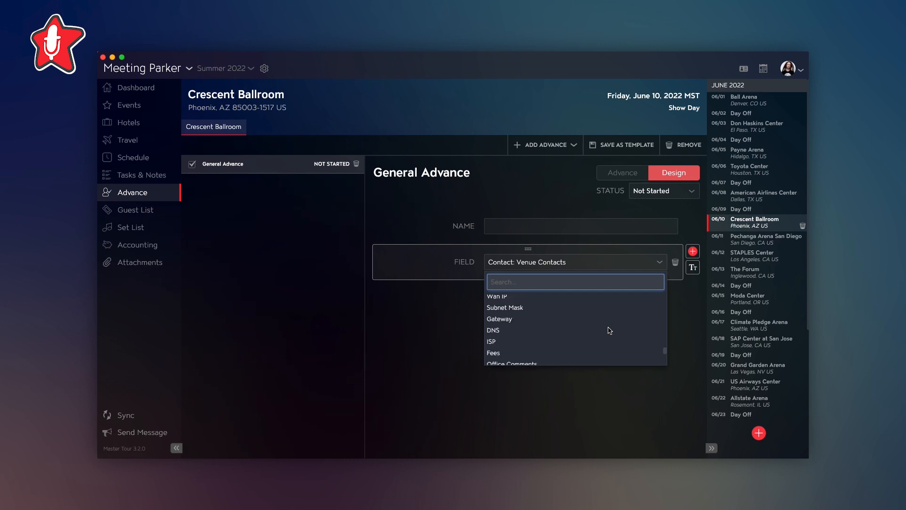
{"action": "scroll", "coordinate": [610, 330], "scroll_direction": "up", "scroll_amount": 8}
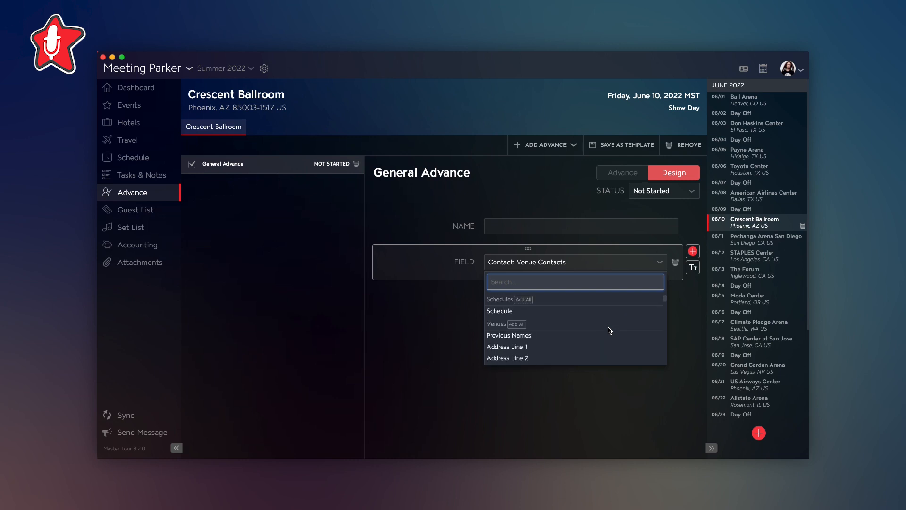
{"action": "left_click", "coordinate": [561, 345]}
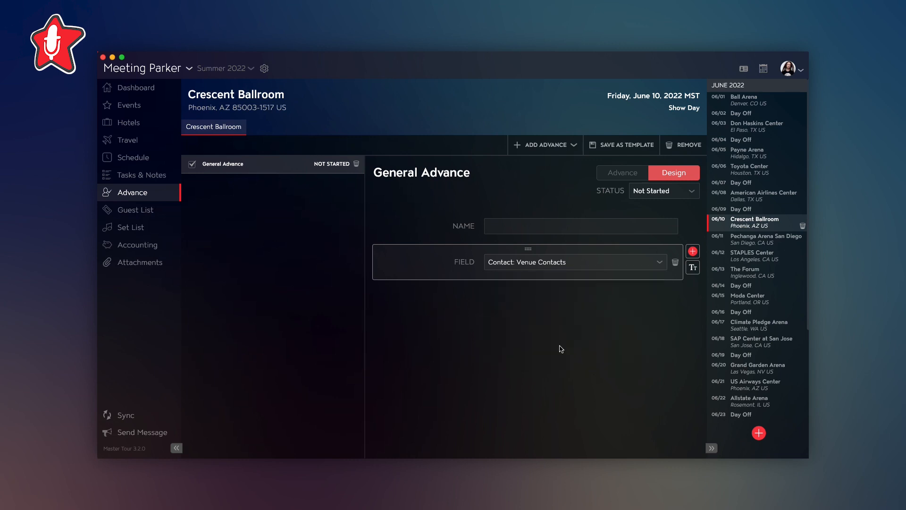
{"action": "left_click", "coordinate": [692, 250]}
{"action": "left_click", "coordinate": [574, 296]}
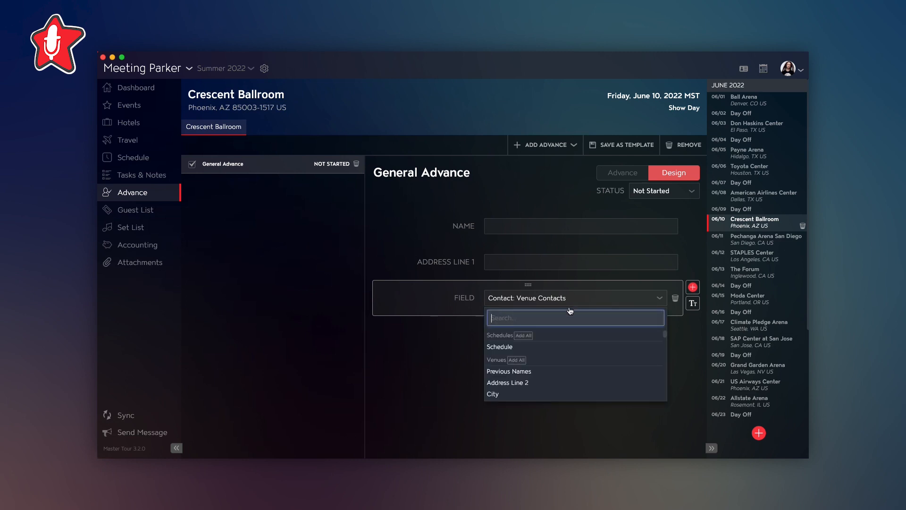
{"action": "left_click", "coordinate": [539, 395]}
- Add the parking fields Bus Parking and Guest Parking below City in the General Advance design
{"action": "left_click", "coordinate": [693, 287]}
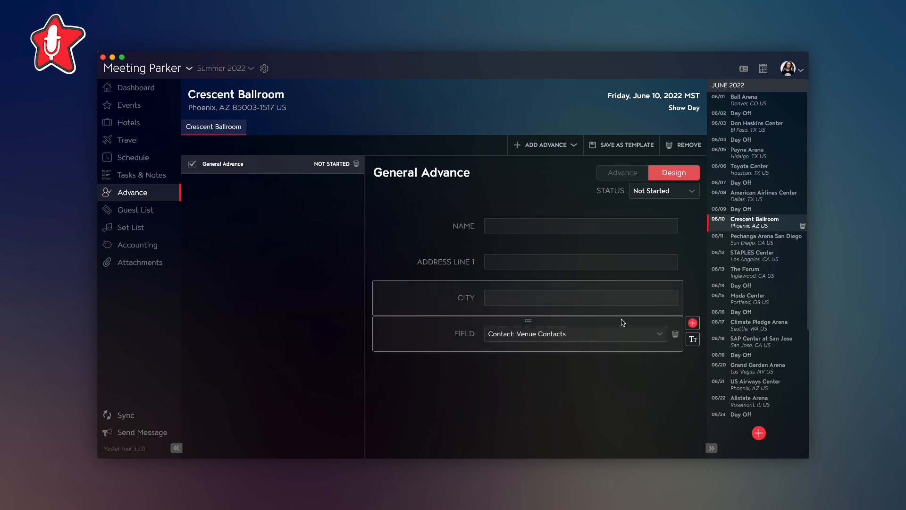
{"action": "left_click", "coordinate": [619, 333]}
{"action": "type", "text": "bus"}
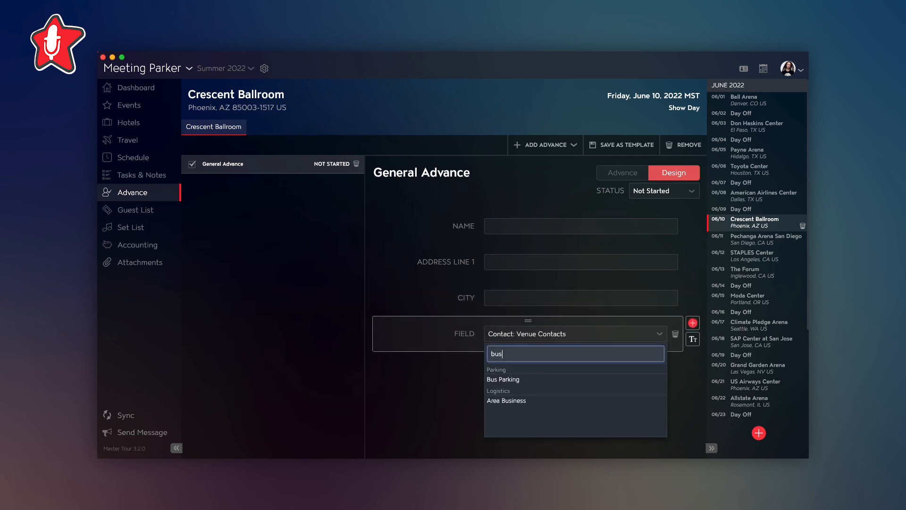
{"action": "left_click", "coordinate": [588, 379]}
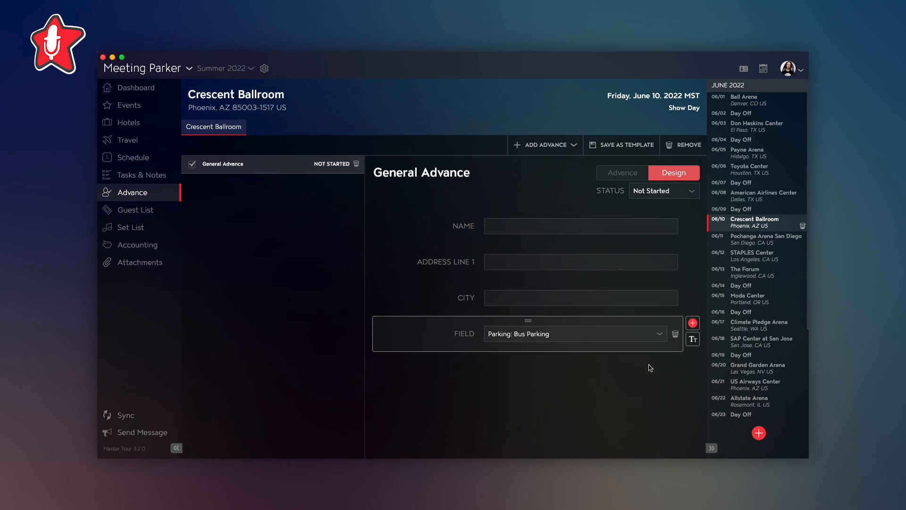
{"action": "left_click", "coordinate": [692, 323]}
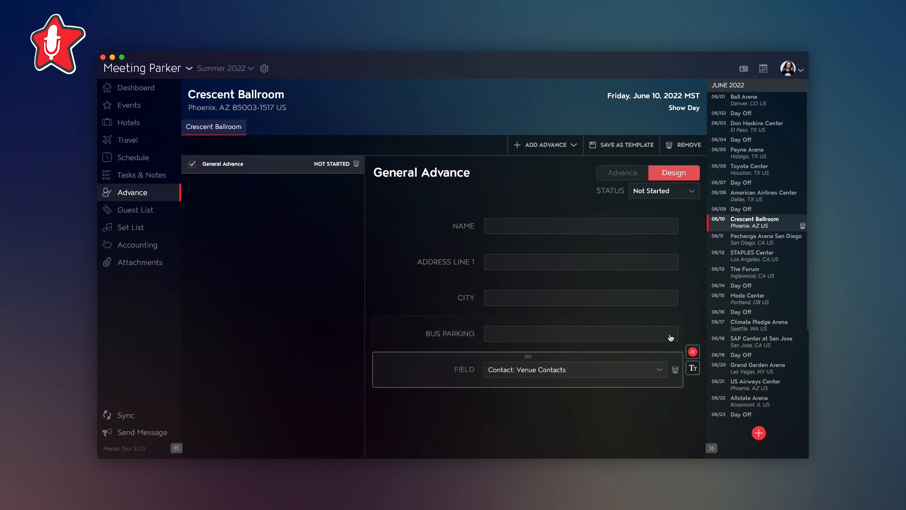
{"action": "left_click", "coordinate": [621, 375]}
{"action": "type", "text": "guest"}
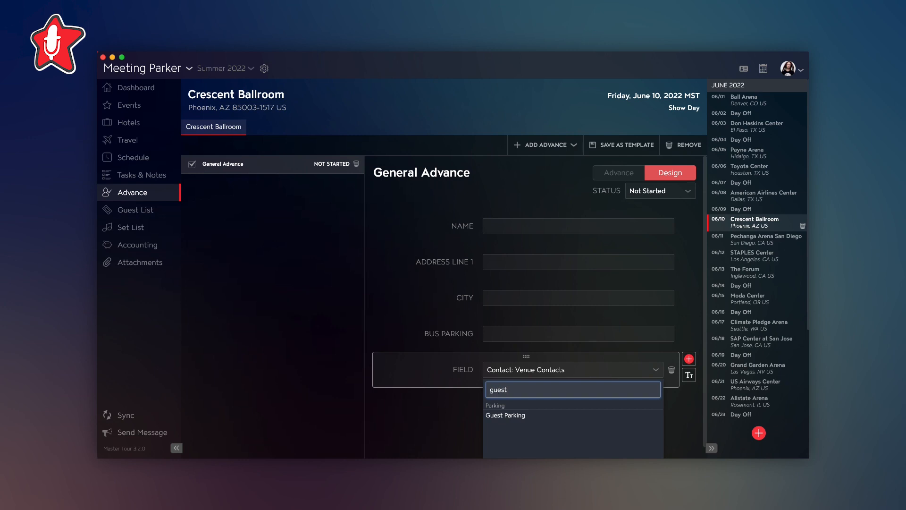
{"action": "left_click", "coordinate": [568, 416]}
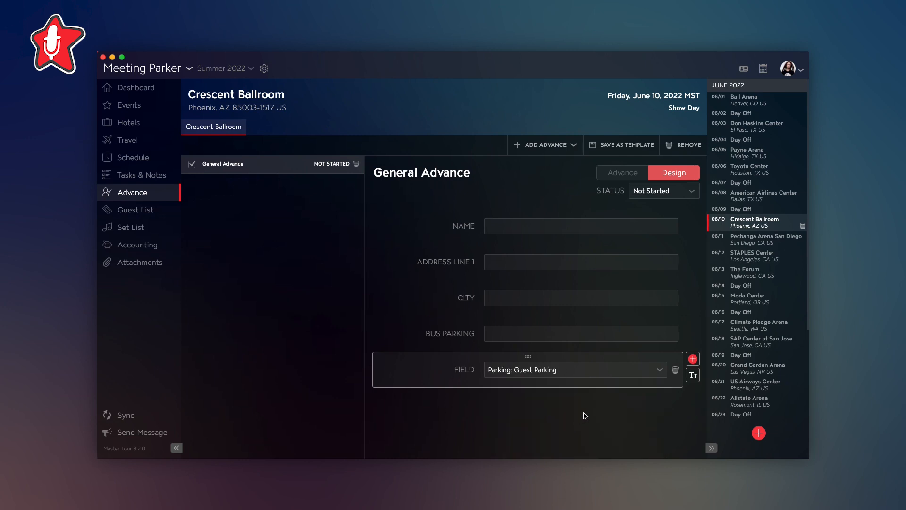
- Add a Schedule field below Guest Parking in the General Advance design
{"action": "left_click", "coordinate": [692, 360]}
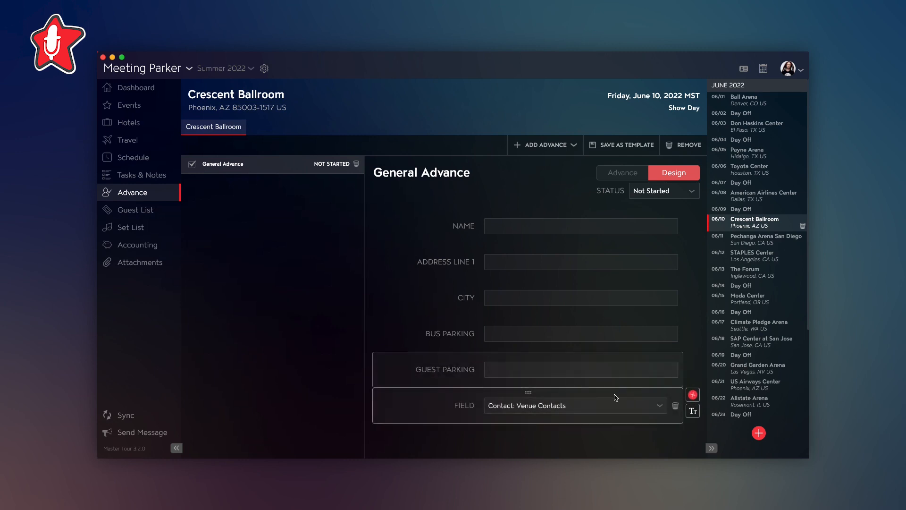
{"action": "left_click", "coordinate": [611, 406]}
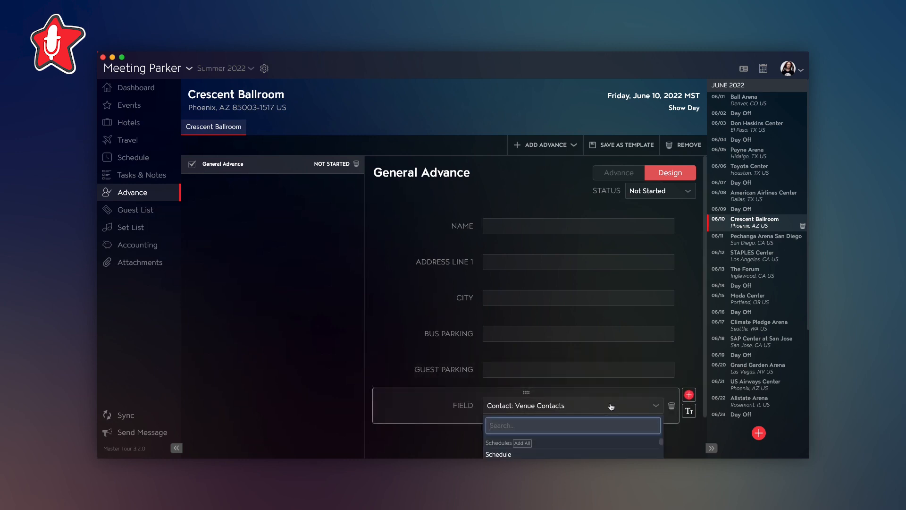
{"action": "left_click", "coordinate": [588, 454]}
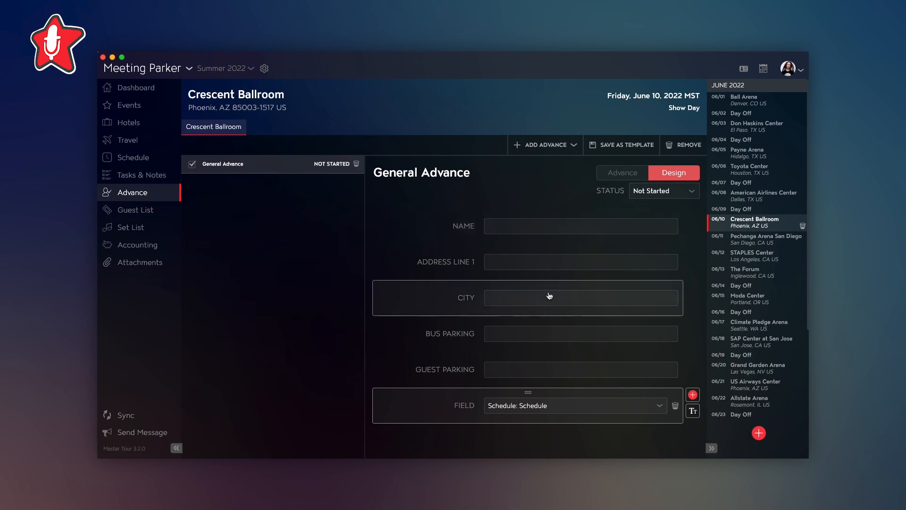
- Switch the General Advance from design to data entry and fill in Bus Parking with "Street parking in front of the venue"
{"action": "left_click", "coordinate": [626, 175]}
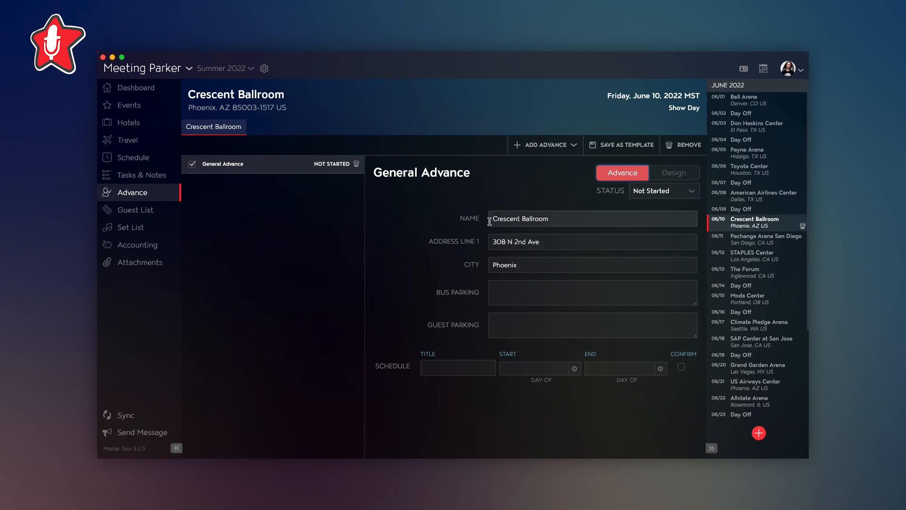
{"action": "left_click", "coordinate": [497, 293]}
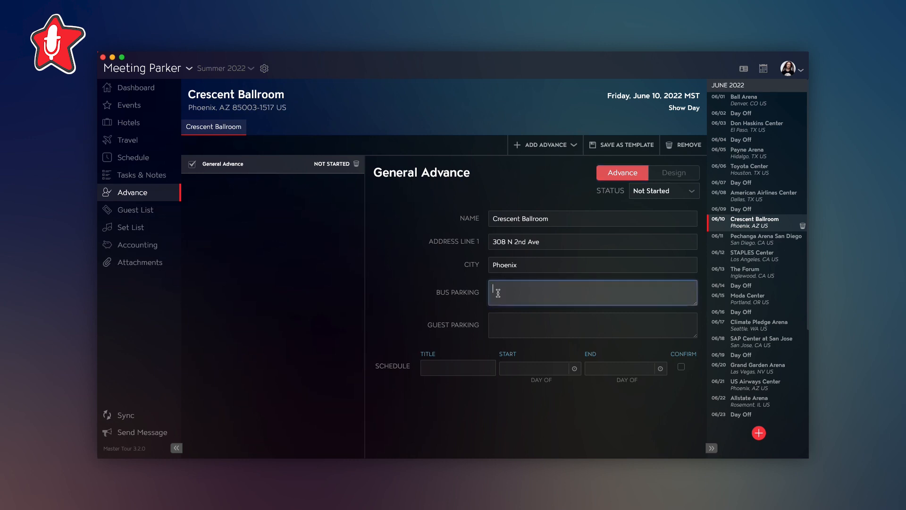
{"action": "type", "text": "Street parking in front of the venue"}
- Fill in Guest Parking with "In a side lot next door"
{"action": "key", "text": "Tab"}
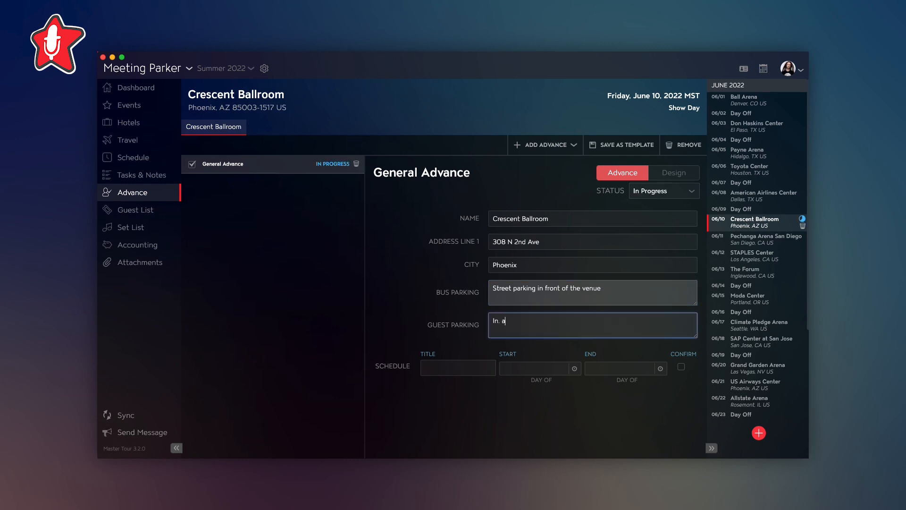
{"action": "type", "text": "In a side lot next door"}
{"action": "left_click", "coordinate": [514, 409]}
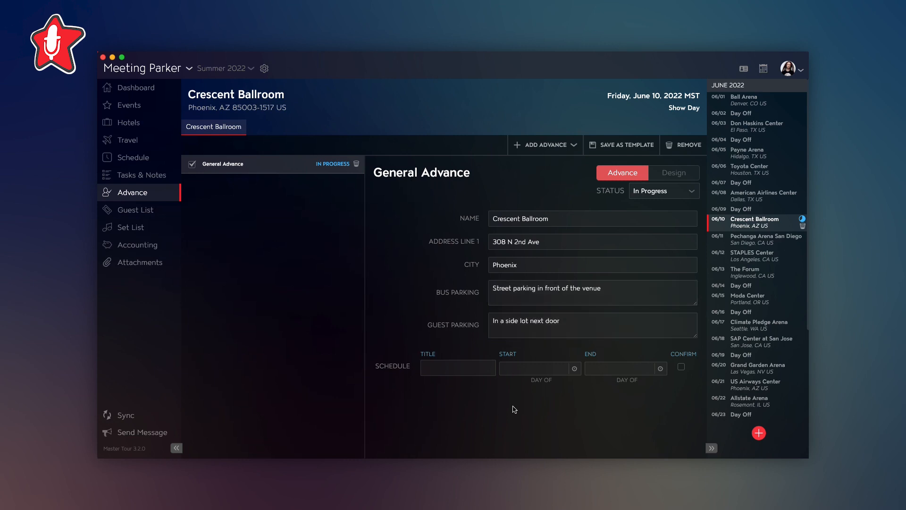
- Check the parking entries in the Crescent Ballroom event's Facilities section and reopen the General Advance
{"action": "left_click", "coordinate": [134, 110]}
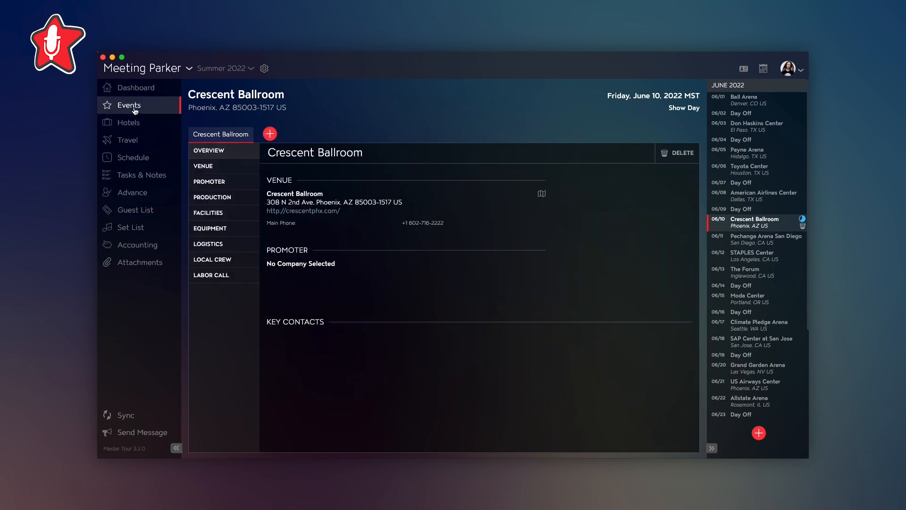
{"action": "left_click", "coordinate": [219, 212]}
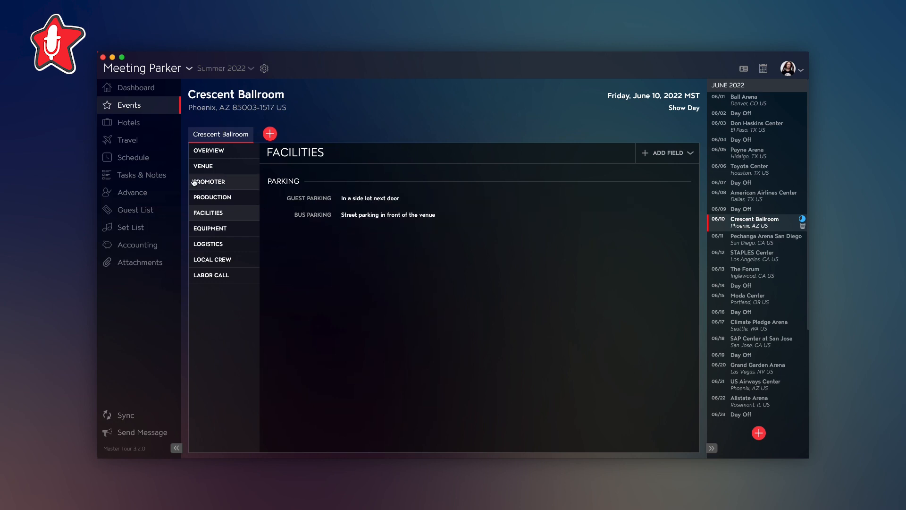
{"action": "left_click", "coordinate": [136, 192]}
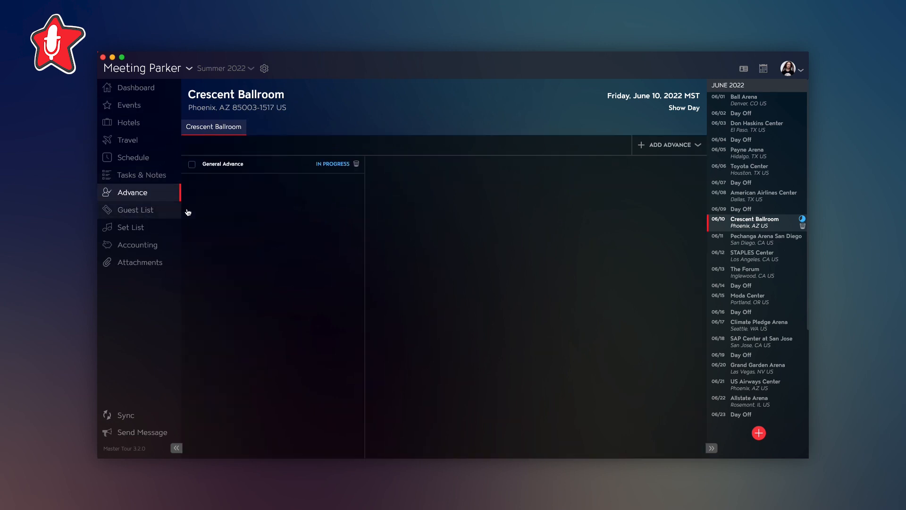
{"action": "left_click", "coordinate": [265, 171]}
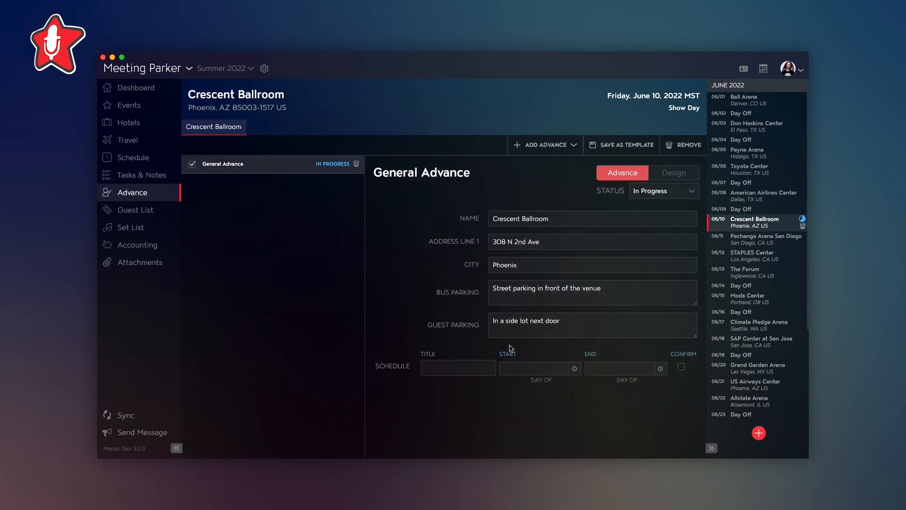
- Add a Dressing Rooms facility field below Bus Parking in the General Advance design and return to data entry
{"action": "left_click", "coordinate": [665, 173]}
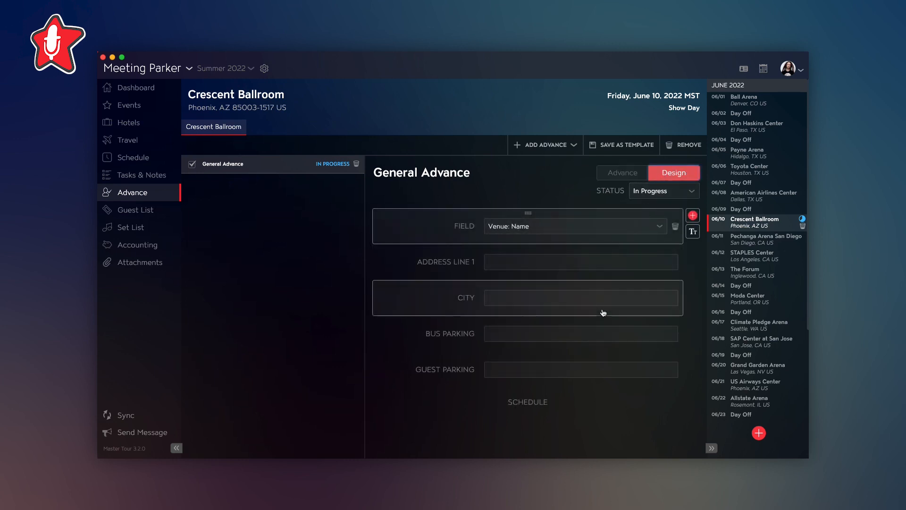
{"action": "left_click", "coordinate": [665, 331]}
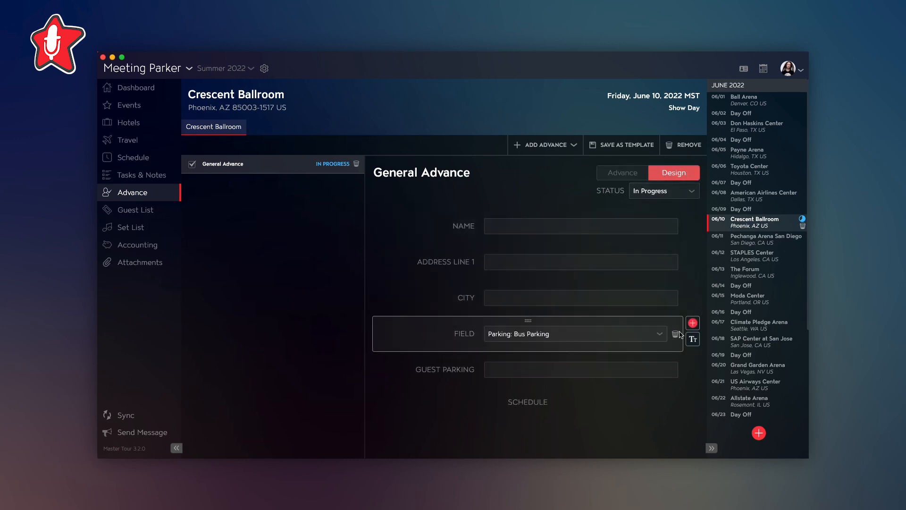
{"action": "left_click", "coordinate": [692, 324]}
{"action": "left_click", "coordinate": [599, 370]}
{"action": "type", "text": "dres"}
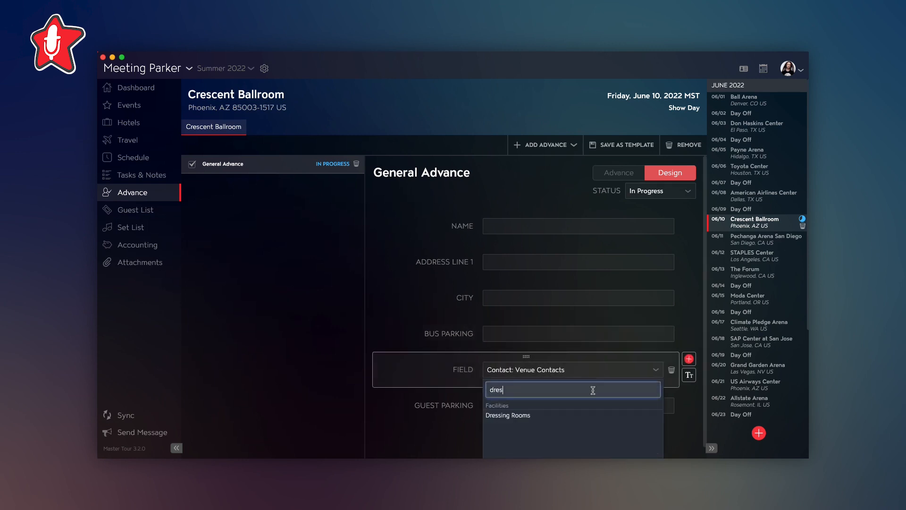
{"action": "left_click", "coordinate": [585, 415]}
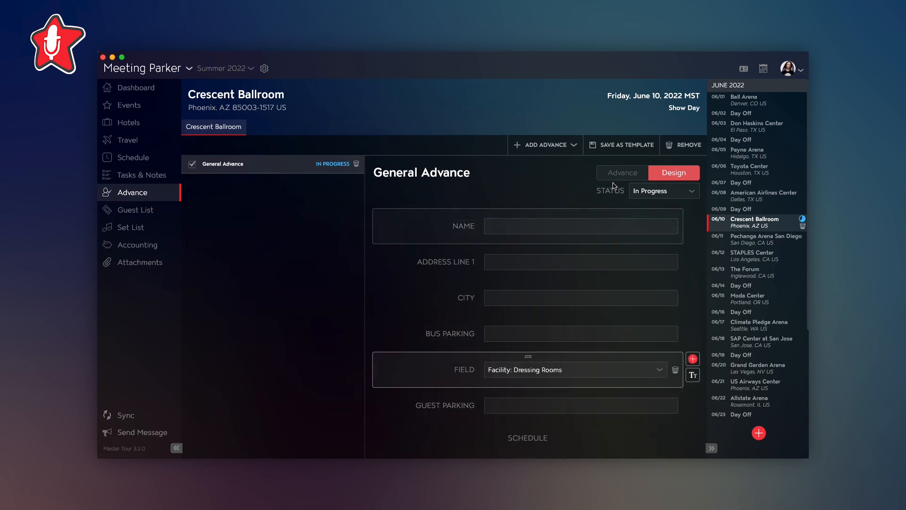
{"action": "left_click", "coordinate": [618, 173]}
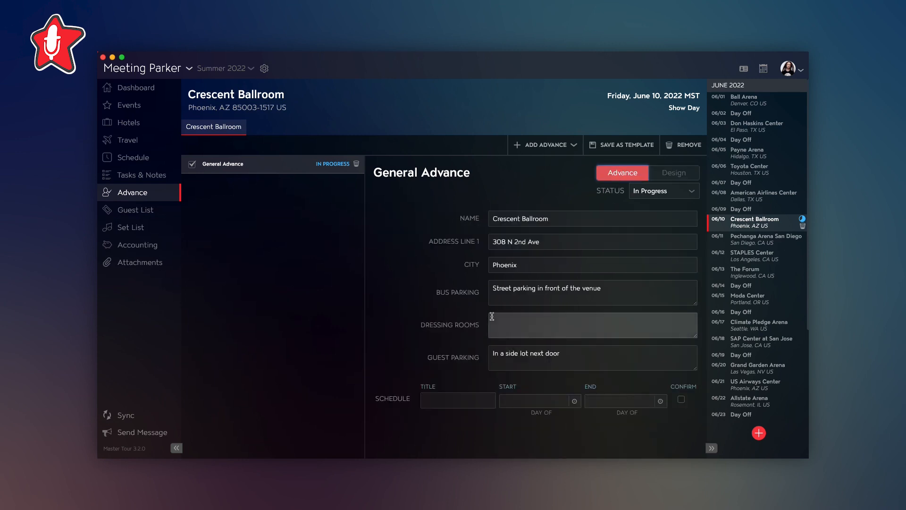
- Fill in the Dressing Rooms field with "2 Dressing Rooms and a Production Office"
{"action": "left_click", "coordinate": [518, 325]}
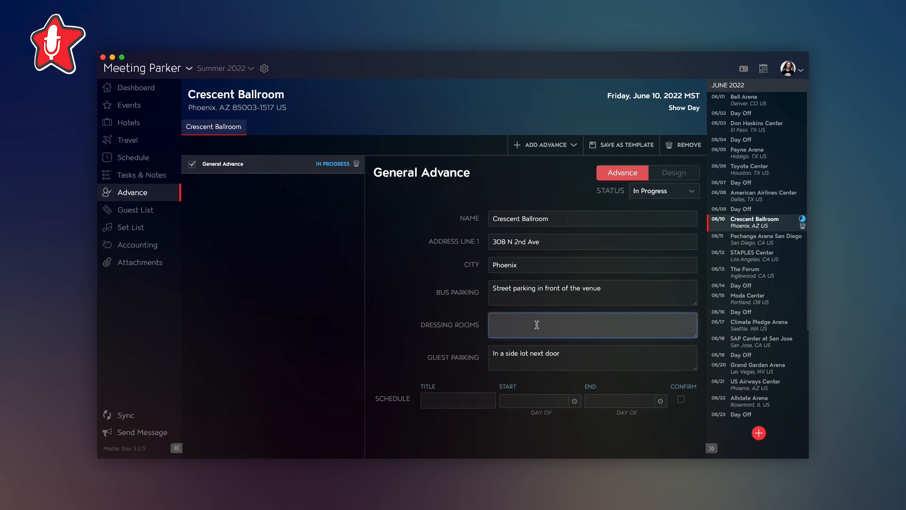
{"action": "type", "text": "2 Dressing Rooms and a Production Office"}
{"action": "left_click", "coordinate": [532, 449]}
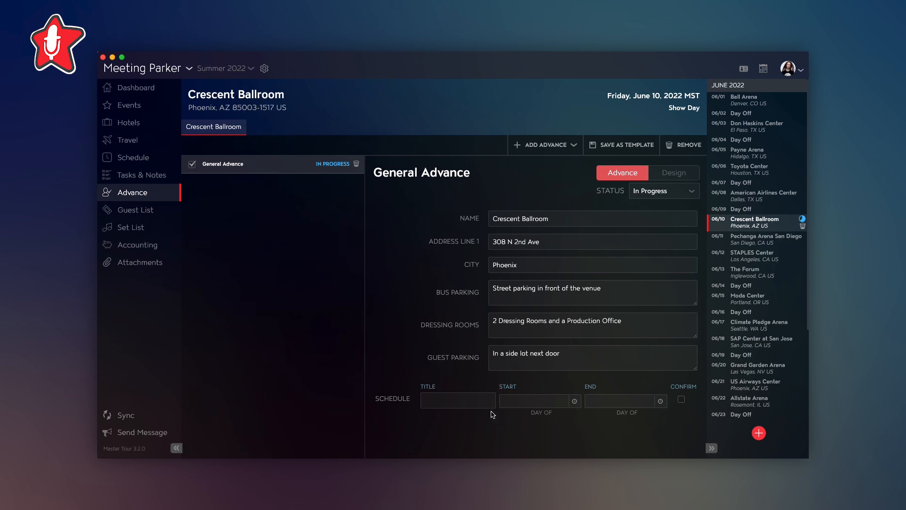
- Add a Load In item to the advance's schedule starting and ending at 1:00 PM and mark it confirmed
{"action": "left_click", "coordinate": [477, 400]}
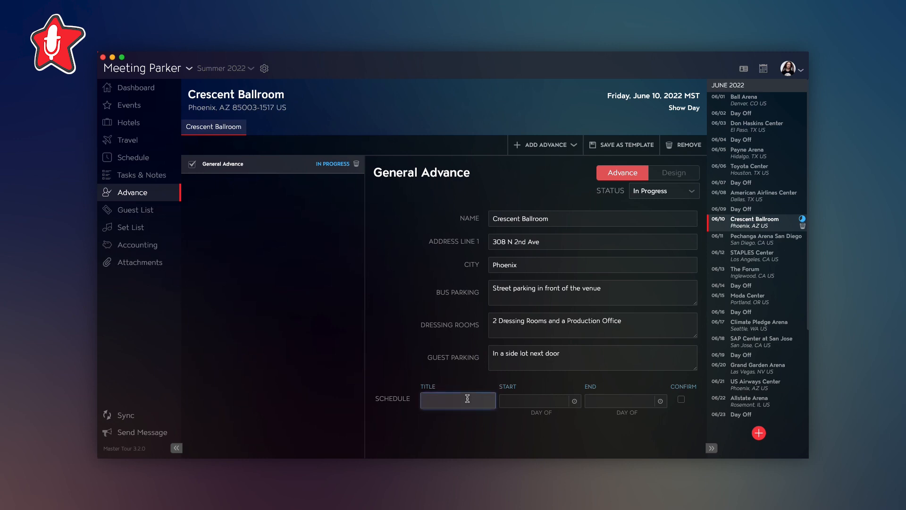
{"action": "type", "text": "Load In"}
{"action": "key", "text": "Tab"}
{"action": "type", "text": "1pm"}
{"action": "key", "text": "Tab"}
{"action": "key", "text": "Tab"}
{"action": "key", "text": "space"}
- Add a Sound Check schedule item starting and ending at 4:00 PM and mark it confirmed
{"action": "key", "text": "Tab"}
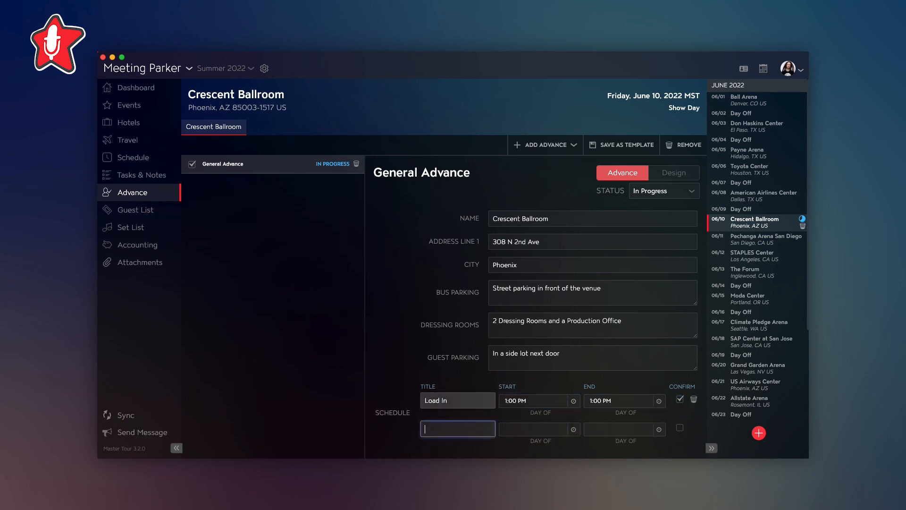
{"action": "type", "text": "Sound Check"}
{"action": "key", "text": "Tab"}
{"action": "type", "text": "4pm"}
{"action": "key", "text": "Tab"}
{"action": "key", "text": "Tab"}
- Add a Doors schedule item from 7:00 PM to 8:00 PM and mark it confirmed
{"action": "key", "text": "Tab"}
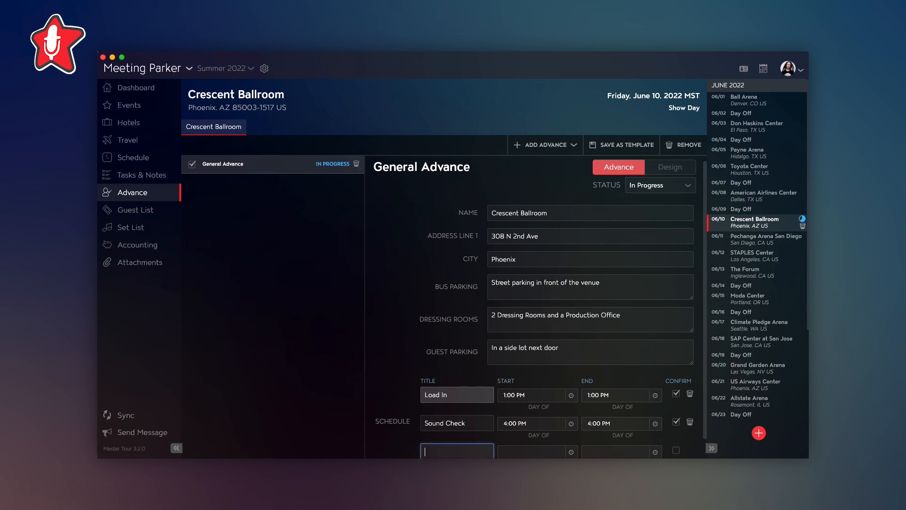
{"action": "type", "text": "Doors"}
{"action": "key", "text": "Tab"}
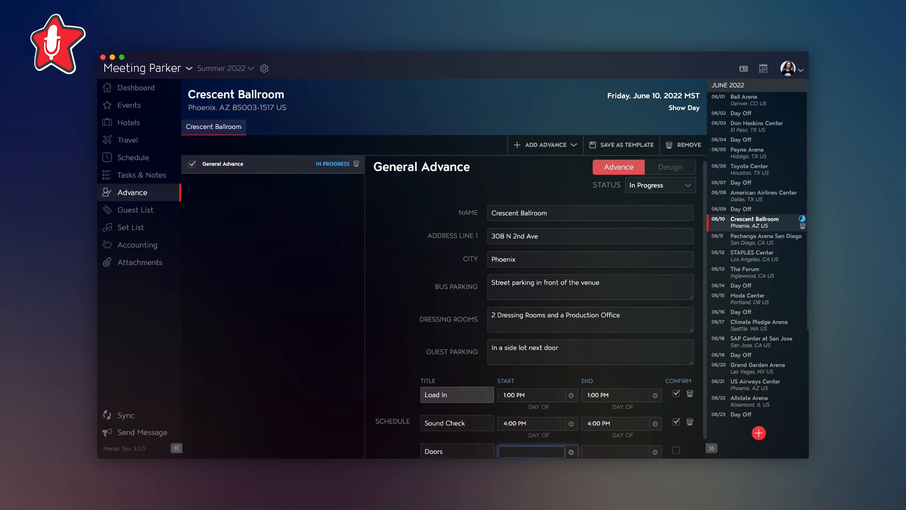
{"action": "type", "text": "7p"}
{"action": "key", "text": "Tab"}
{"action": "type", "text": "8p"}
- Add a Show schedule item from 8:00 PM to 10:00 PM and mark it confirmed
{"action": "key", "text": "Tab"}
{"action": "key", "text": "Tab"}
{"action": "type", "text": "Show"}
{"action": "key", "text": "Tab"}
{"action": "type", "text": "8p"}
{"action": "key", "text": "Tab"}
{"action": "type", "text": "10p"}
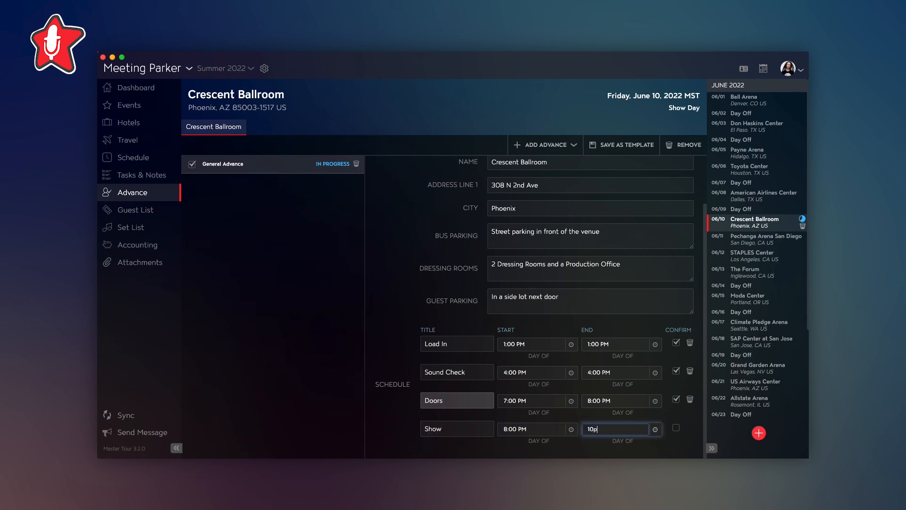
{"action": "key", "text": "Tab"}
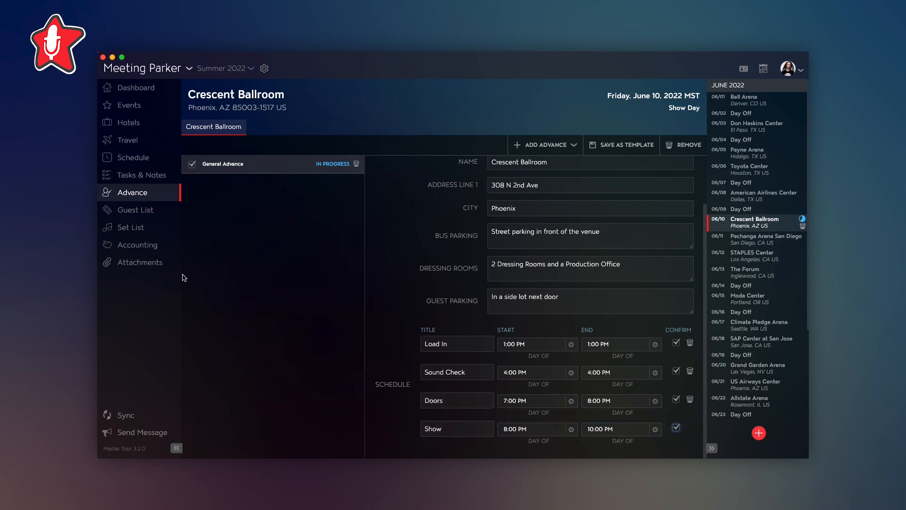
- Move Load In to 11:00 AM on the Crescent Ballroom day's schedule
{"action": "left_click", "coordinate": [134, 159]}
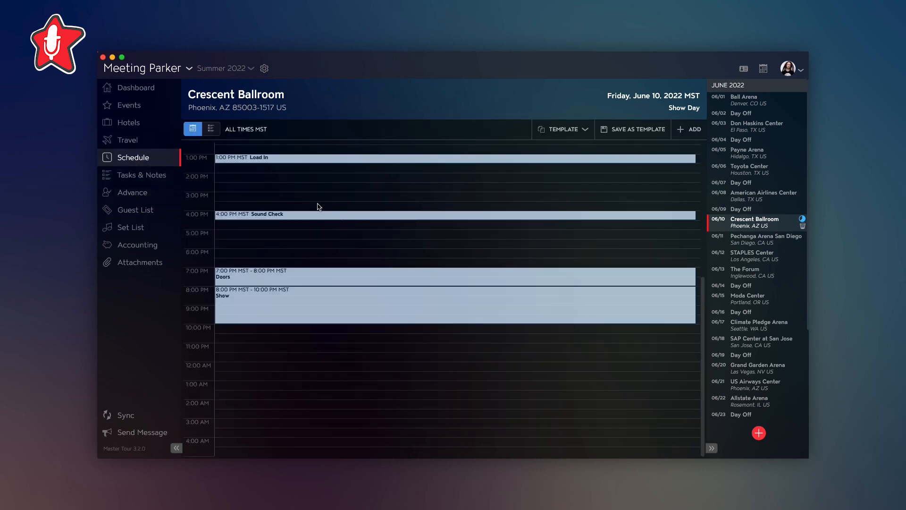
{"action": "scroll", "coordinate": [319, 207], "scroll_direction": "up", "scroll_amount": 3}
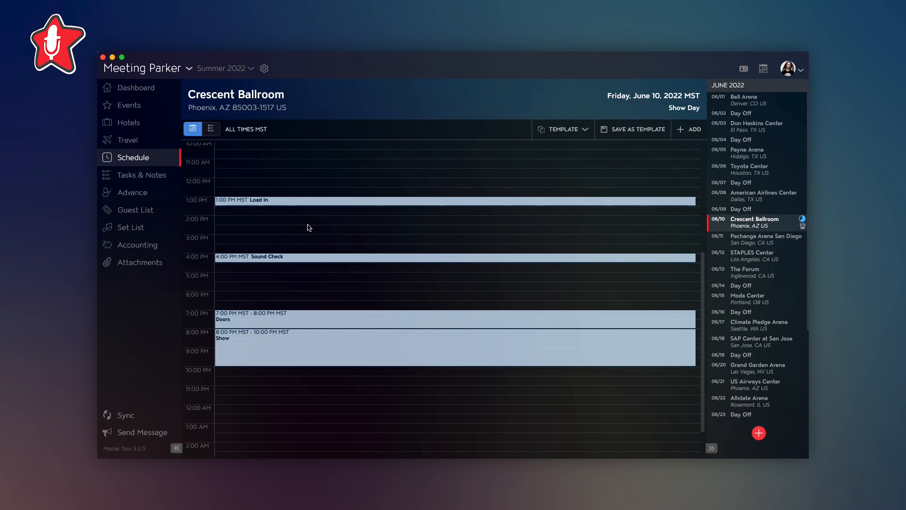
{"action": "left_click_drag", "start_coordinate": [295, 201], "coordinate": [297, 164]}
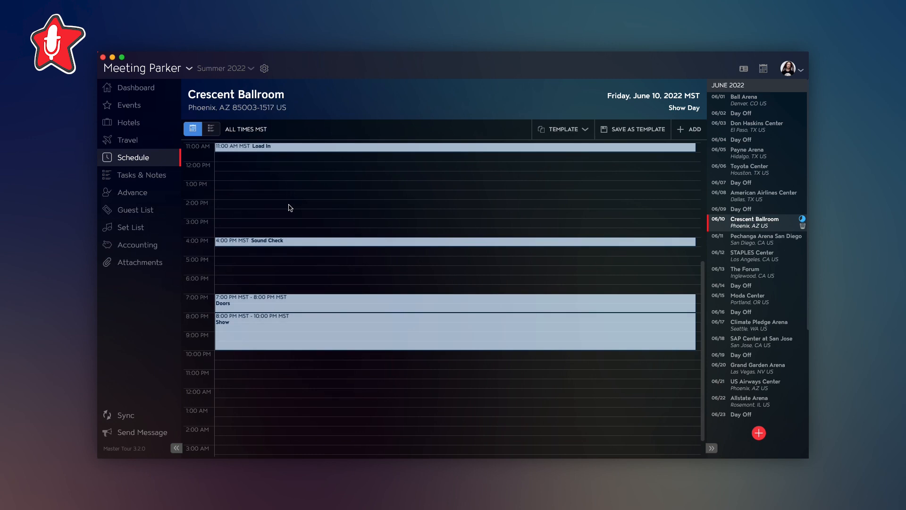
- Reopen the General Advance and check the Load In time among its schedule items
{"action": "left_click", "coordinate": [131, 195]}
{"action": "left_click", "coordinate": [250, 169]}
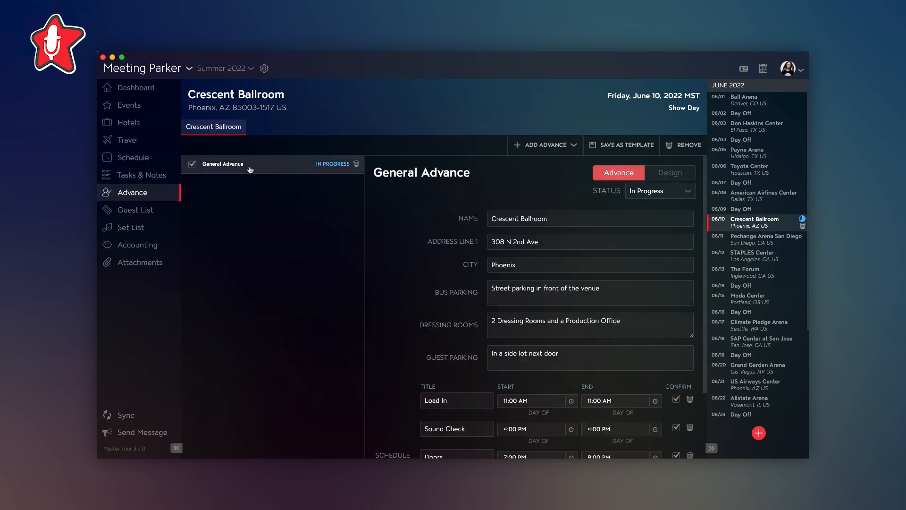
{"action": "scroll", "coordinate": [519, 390], "scroll_direction": "down", "scroll_amount": 1}
{"action": "scroll", "coordinate": [519, 390], "scroll_direction": "down", "scroll_amount": 3}
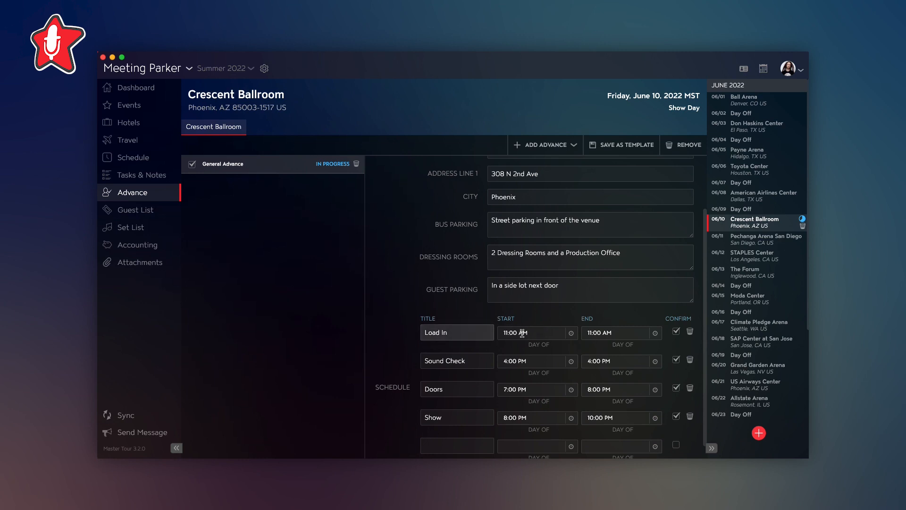
{"action": "scroll", "coordinate": [593, 335], "scroll_direction": "up", "scroll_amount": 3}
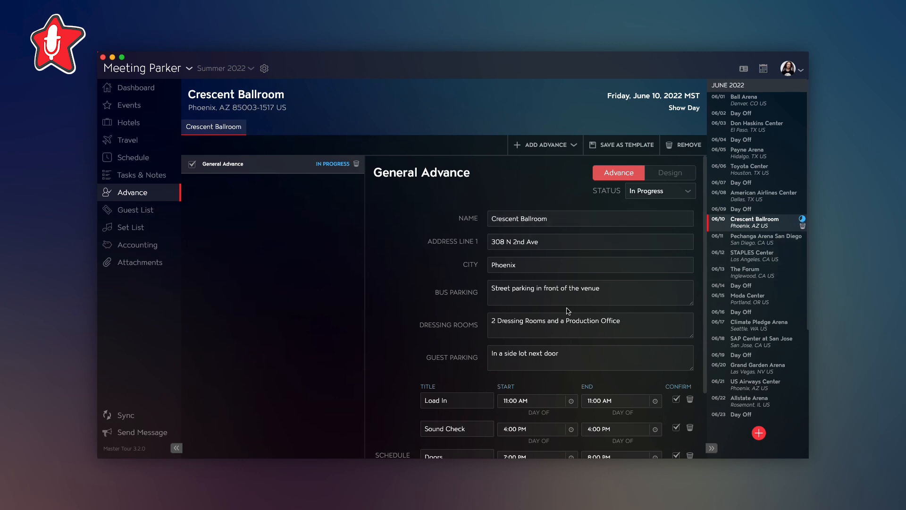
- Set the General Advance's status to Done
{"action": "scroll", "coordinate": [568, 311], "scroll_direction": "down", "scroll_amount": 3}
{"action": "scroll", "coordinate": [569, 310], "scroll_direction": "up", "scroll_amount": 3}
{"action": "left_click", "coordinate": [654, 192]}
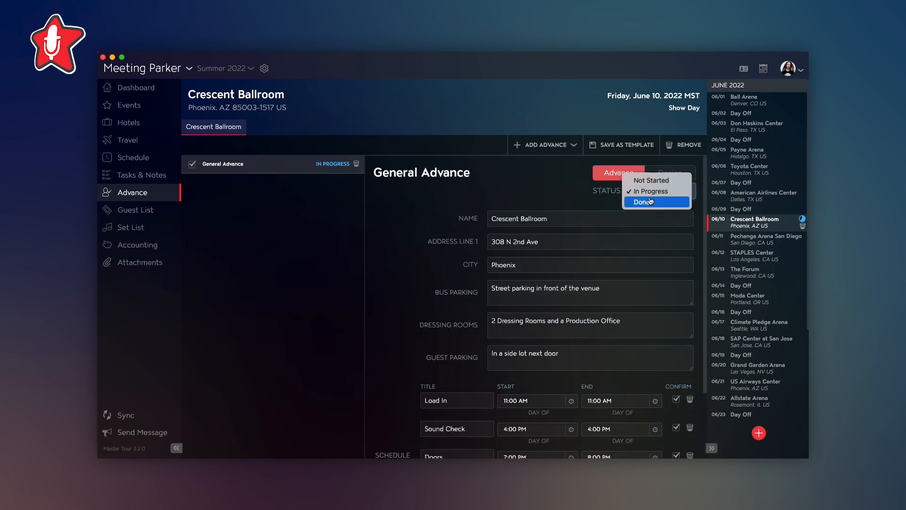
{"action": "left_click", "coordinate": [650, 202]}
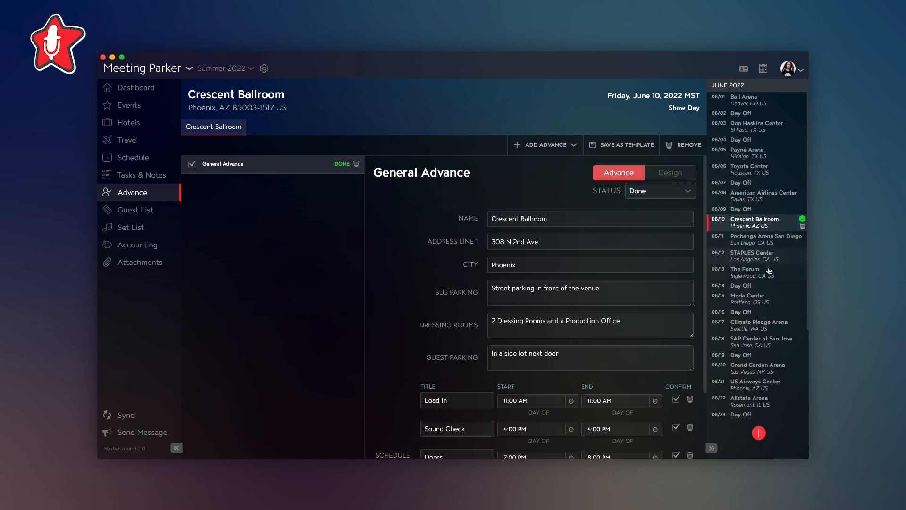
- View the advances of The Forum show and reopen the Crescent Ballroom's General Advance
{"action": "left_click", "coordinate": [789, 272]}
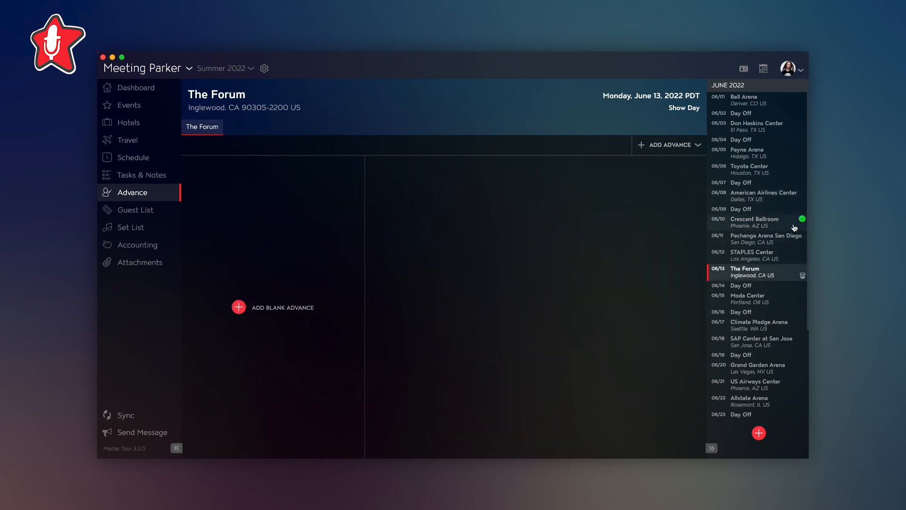
{"action": "left_click", "coordinate": [789, 222]}
{"action": "left_click", "coordinate": [303, 167]}
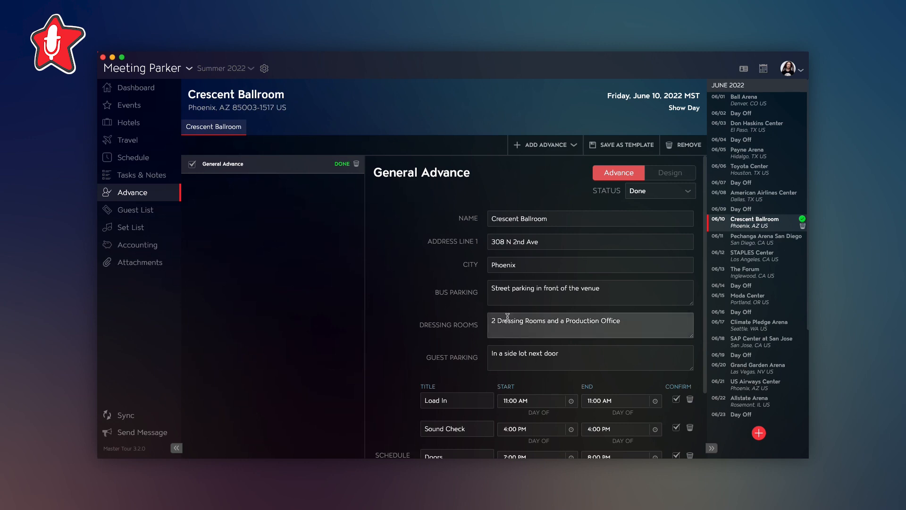
- Save the advance as a template named General Advance and open it among the organization's advance templates
{"action": "left_click", "coordinate": [610, 146]}
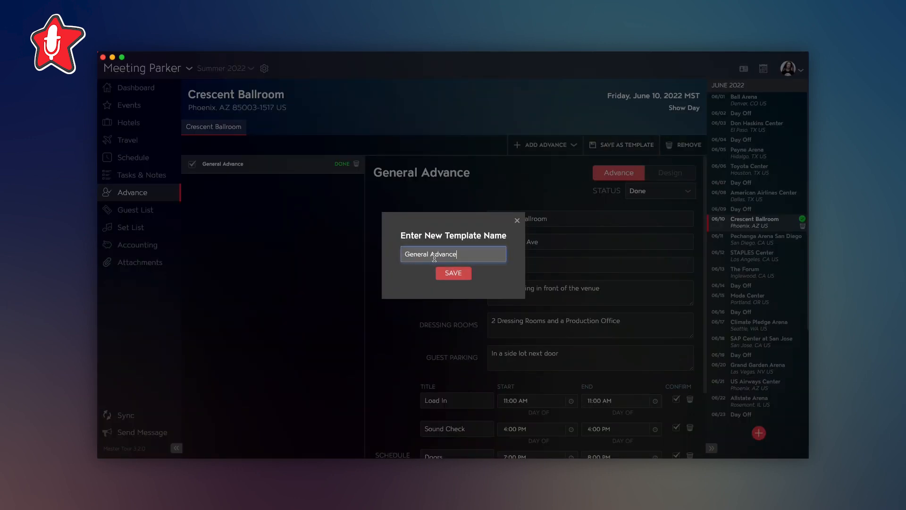
{"action": "left_click", "coordinate": [454, 276]}
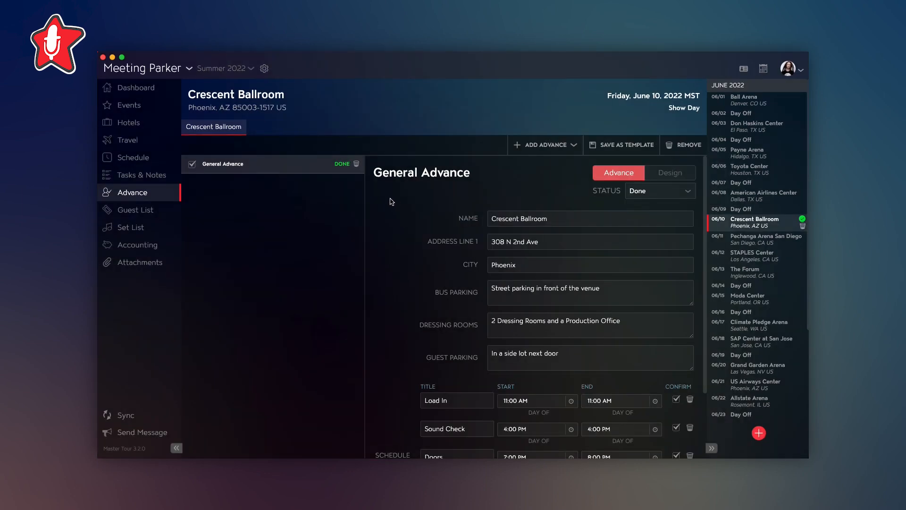
{"action": "left_click", "coordinate": [265, 70]}
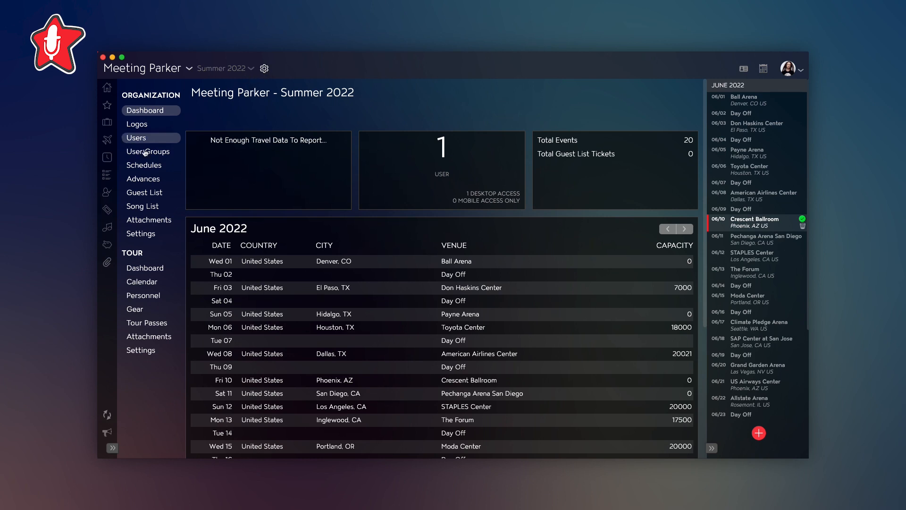
{"action": "left_click", "coordinate": [143, 180]}
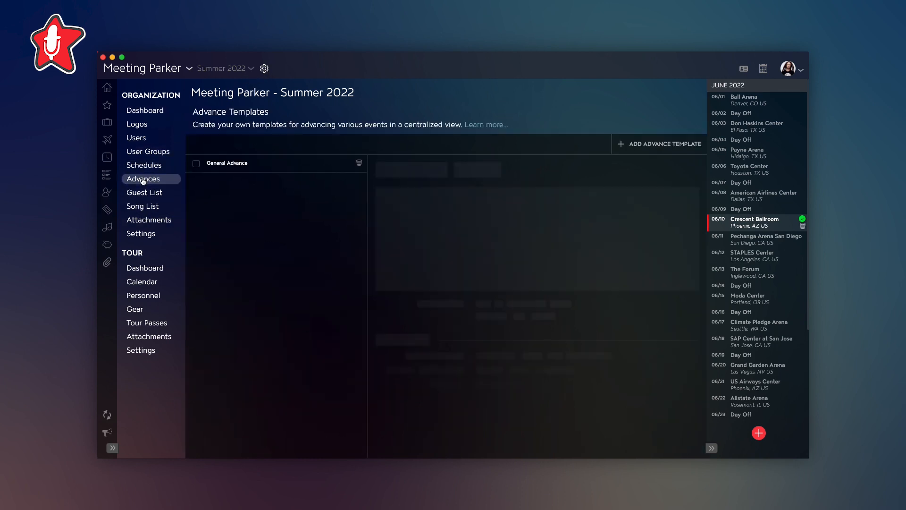
{"action": "left_click", "coordinate": [256, 166]}
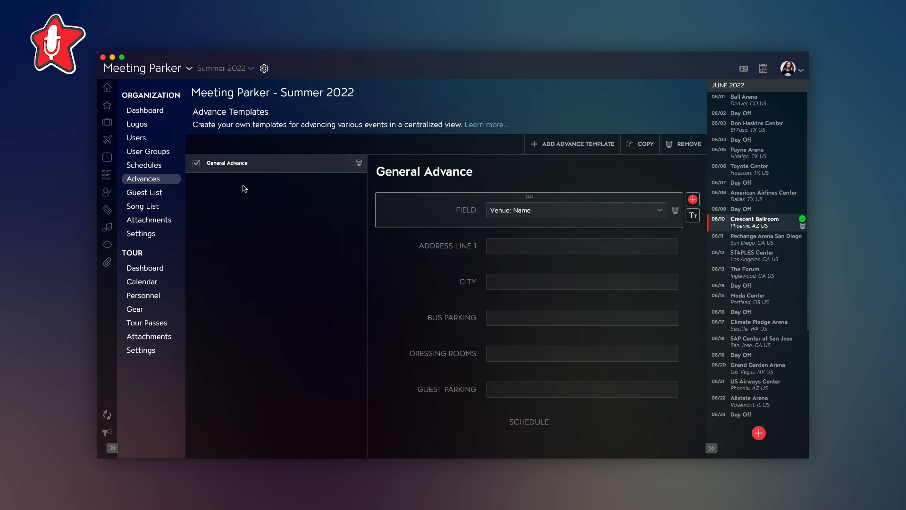
- Return from the advance templates to the Crescent Ballroom show's General Advance
{"action": "left_click", "coordinate": [107, 192]}
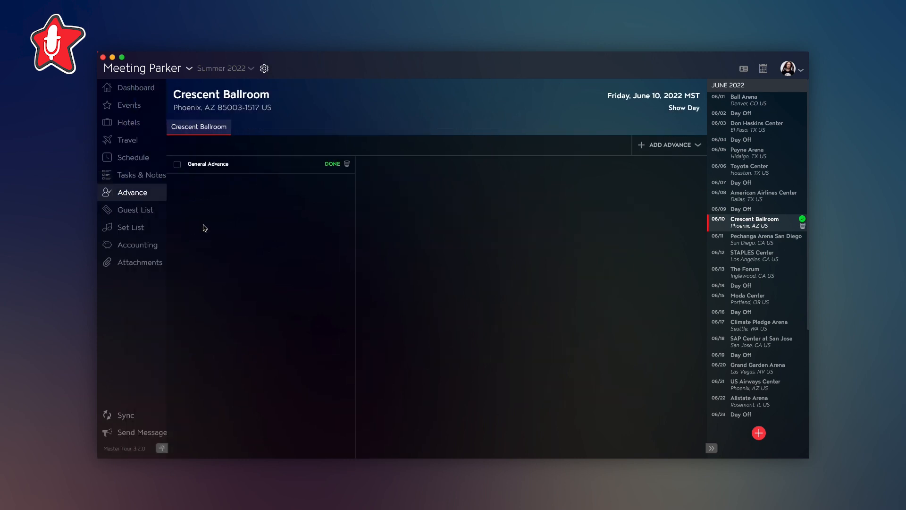
{"action": "double_click", "coordinate": [273, 170]}
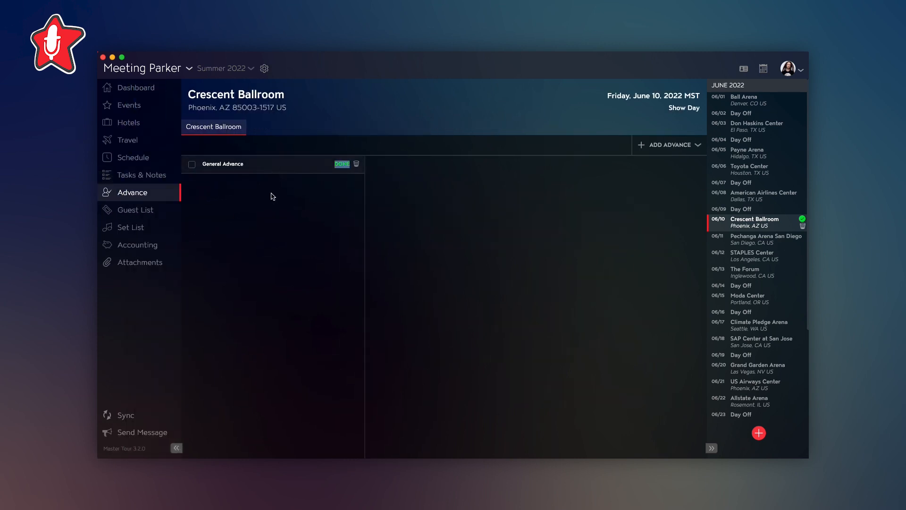
{"action": "left_click", "coordinate": [271, 213]}
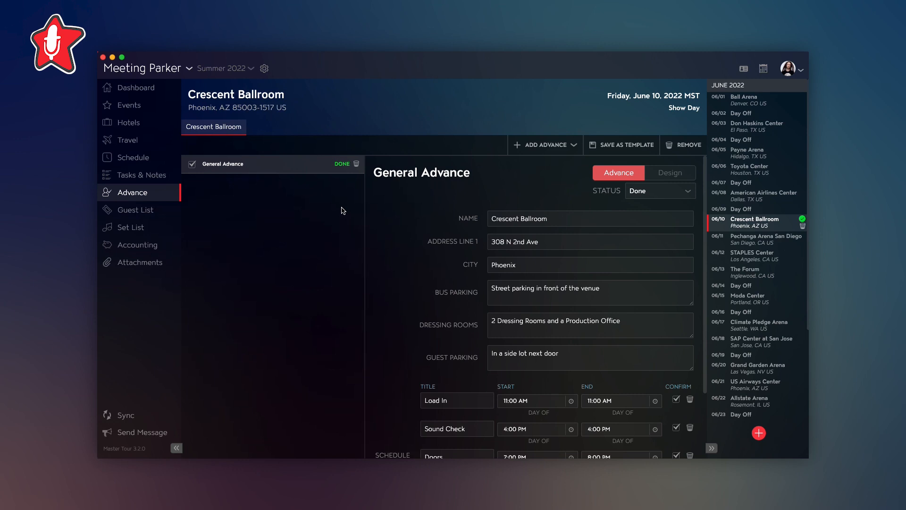
- Select the STAPLES Center show on June 12 and review its dashboard and the event's facilities information
{"action": "left_click", "coordinate": [746, 257]}
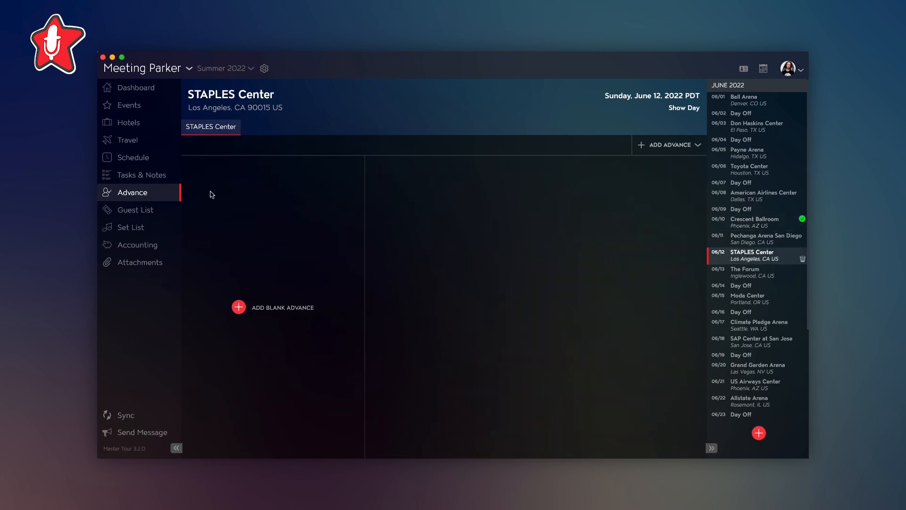
{"action": "left_click", "coordinate": [132, 89]}
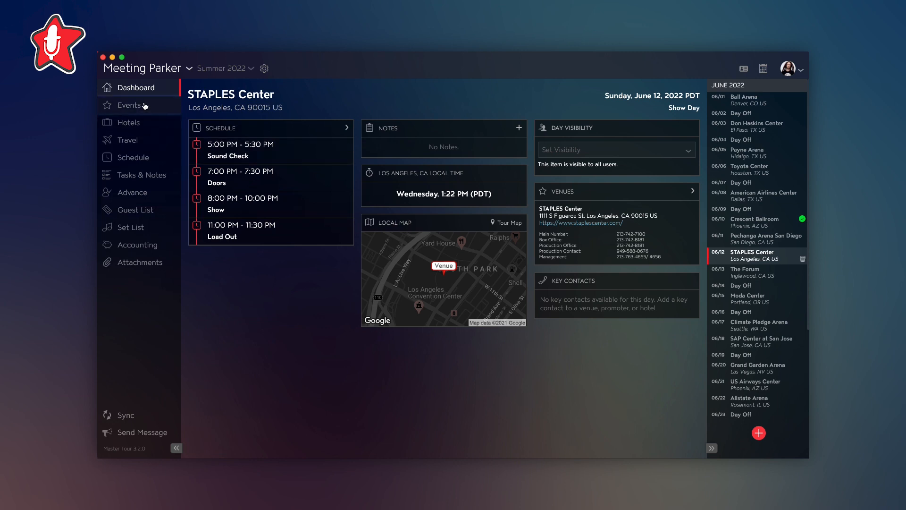
{"action": "left_click", "coordinate": [128, 105]}
{"action": "left_click", "coordinate": [209, 213]}
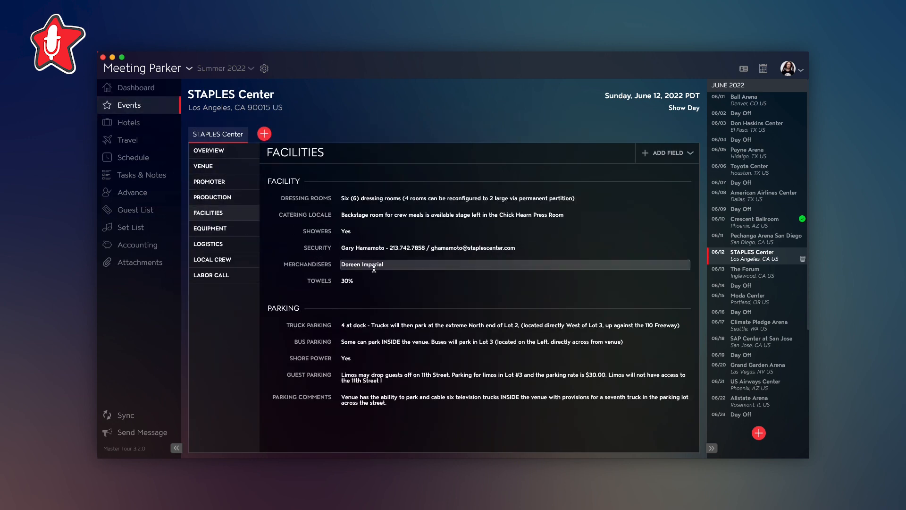
- Add an advance to the STAPLES Center show from the General Advance template
{"action": "left_click", "coordinate": [140, 194]}
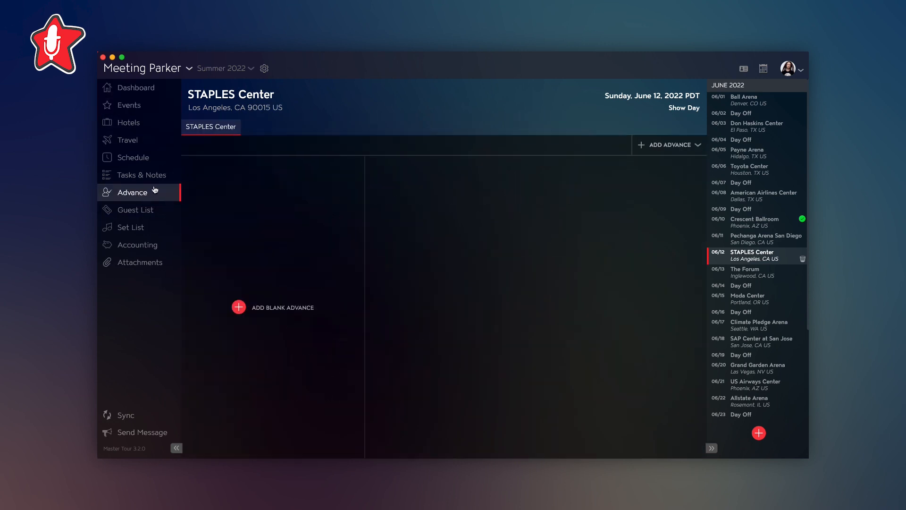
{"action": "left_click", "coordinate": [673, 147]}
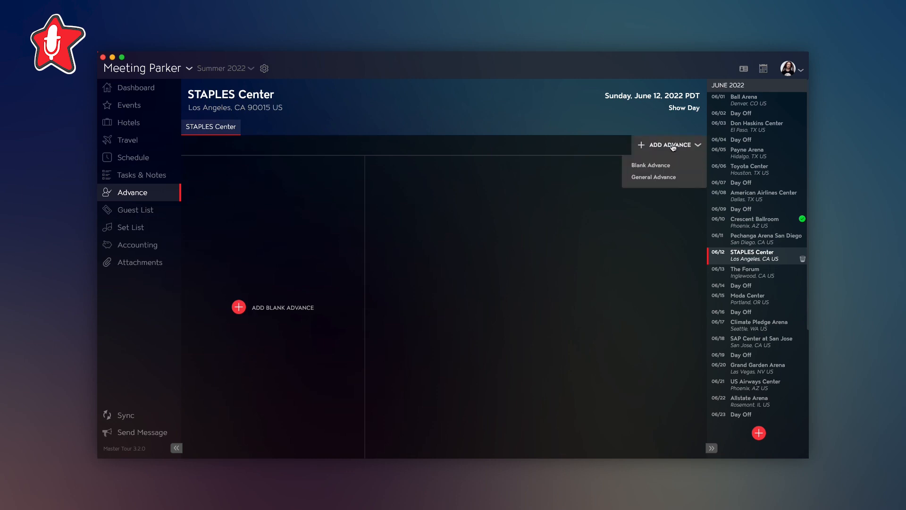
{"action": "left_click", "coordinate": [660, 178]}
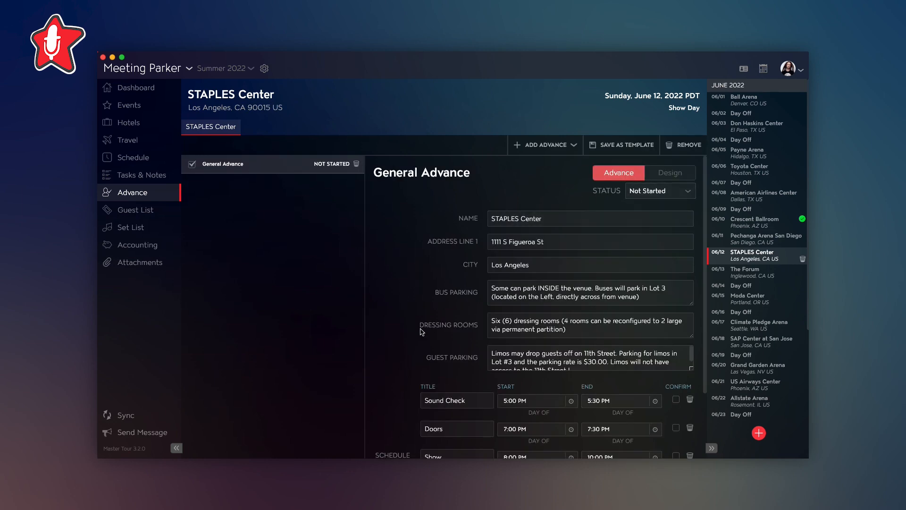
- Review the STAPLES Center advance's filled-in fields and schedule, and open the day's dashboard
{"action": "scroll", "coordinate": [424, 340], "scroll_direction": "down", "scroll_amount": 1}
{"action": "scroll", "coordinate": [424, 340], "scroll_direction": "down", "scroll_amount": 2}
{"action": "scroll", "coordinate": [423, 340], "scroll_direction": "up", "scroll_amount": 1}
{"action": "left_click", "coordinate": [142, 93]}
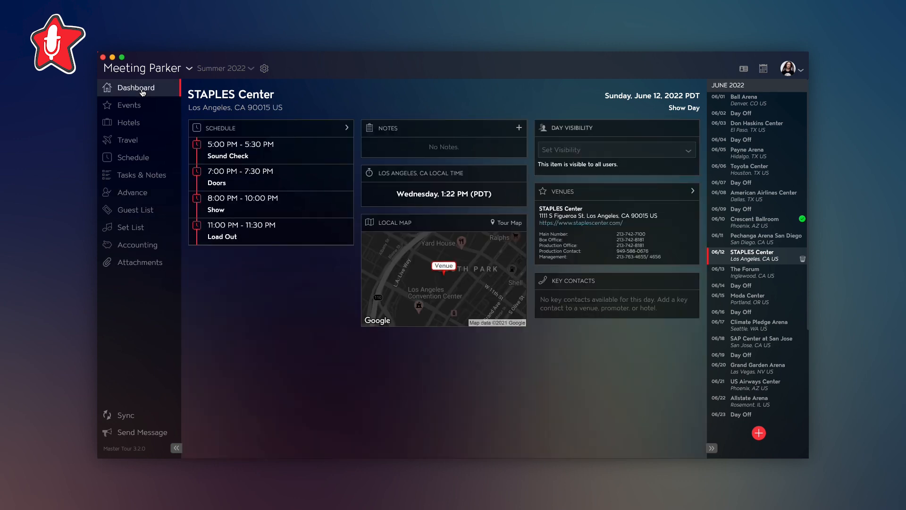